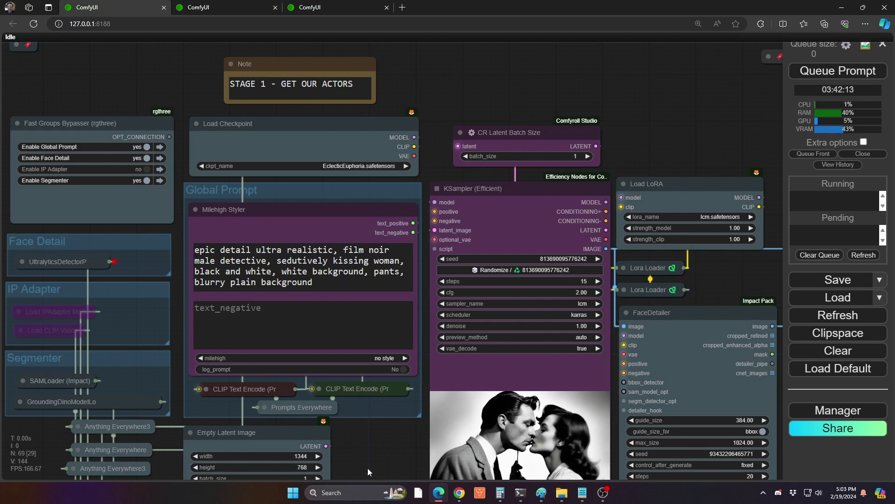
Expand and re-collapse the LoRA loader to check its settings, then jump to Stage 2
drag(368, 468, 316, 407)
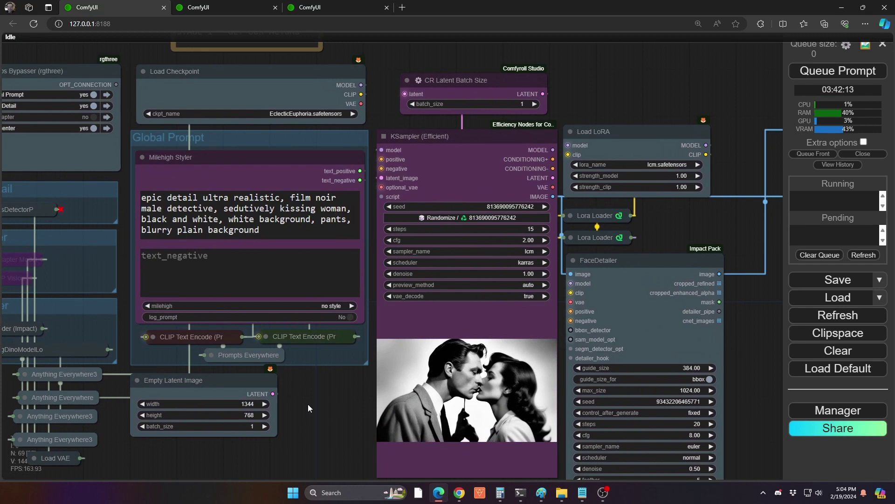
click(569, 216)
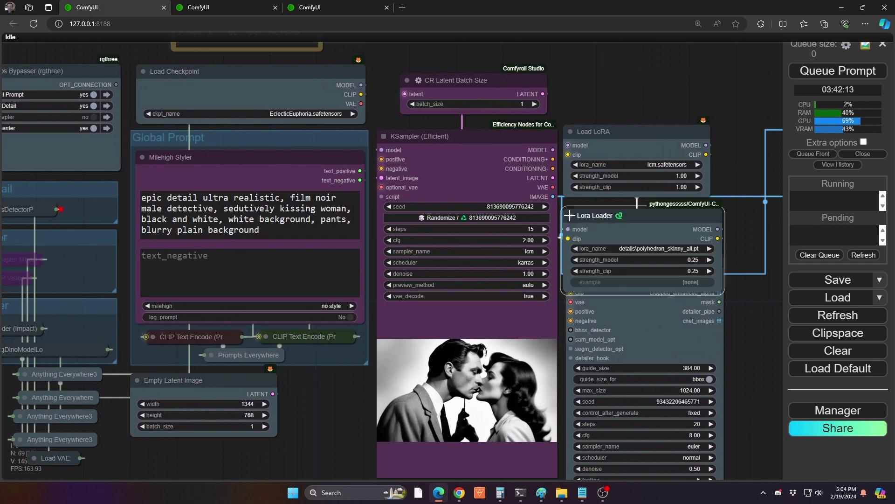
click(570, 216)
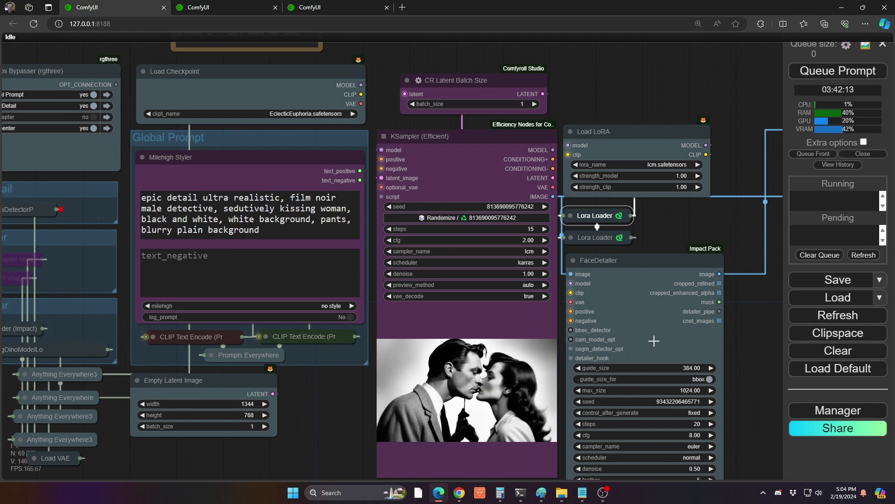
key(2)
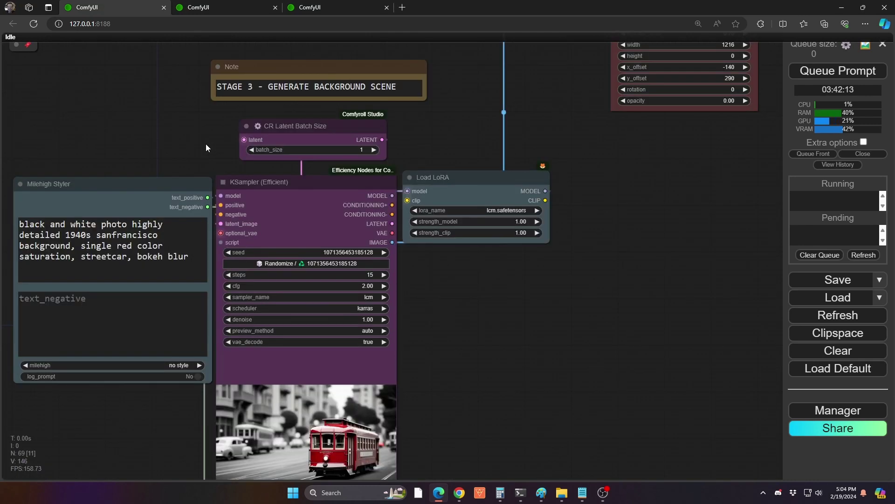
drag(156, 415, 160, 380)
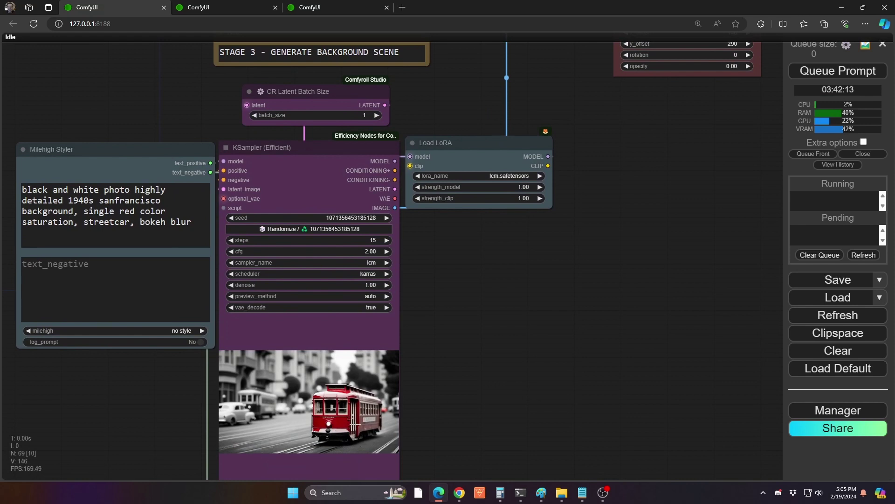
drag(441, 430, 443, 405)
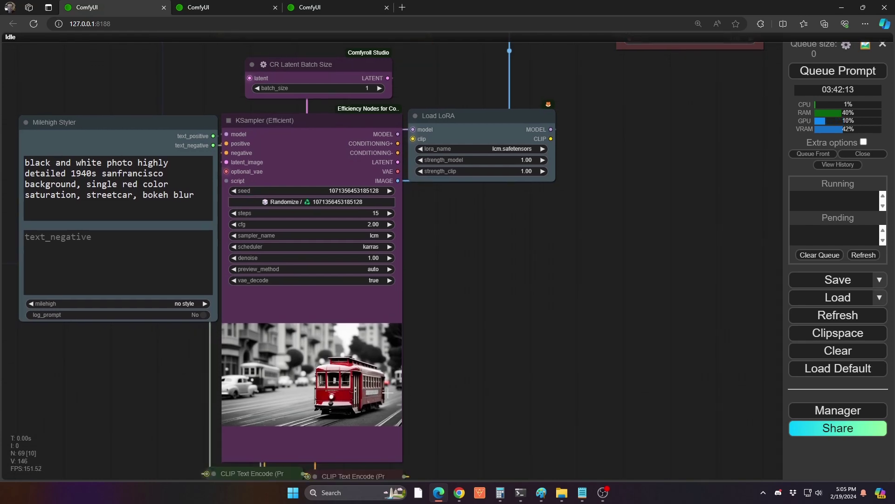
scroll(388, 393, up, 10)
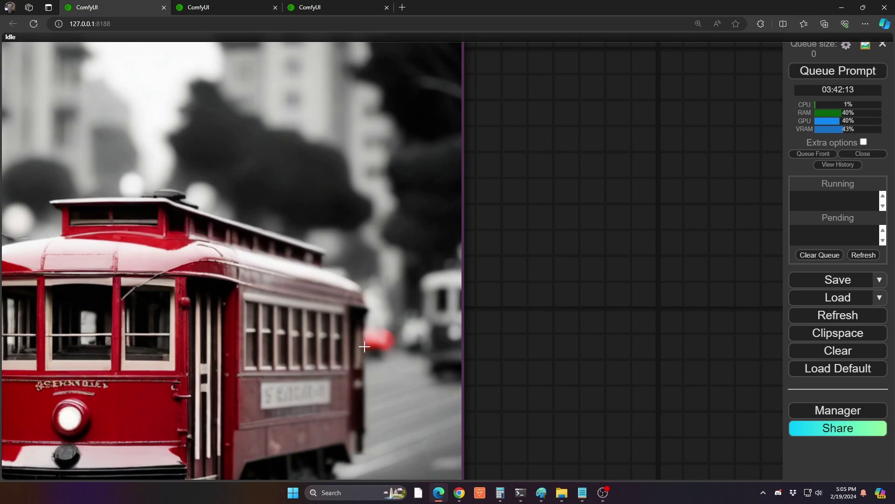
scroll(372, 340, down, 6)
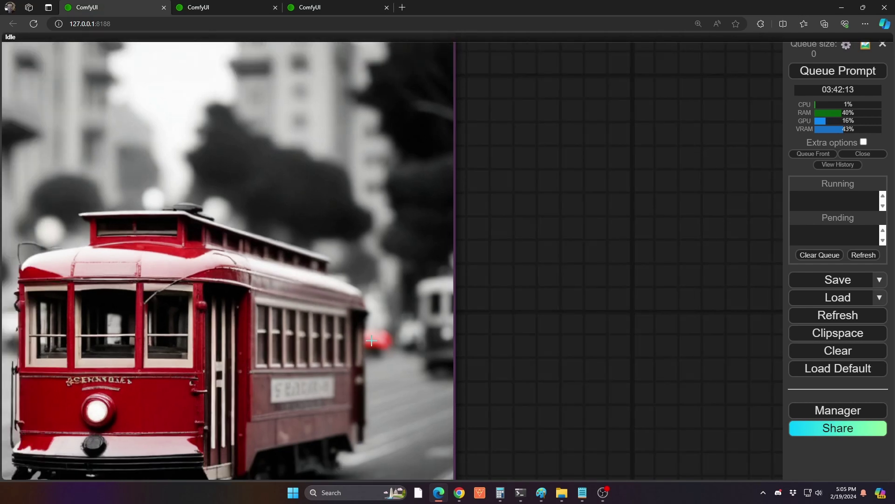
scroll(369, 342, down, 4)
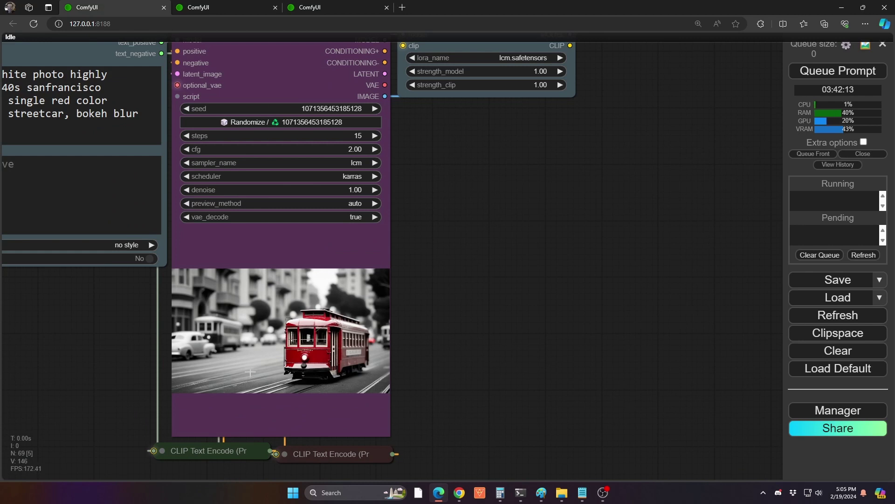
Survey the Image Overlay nodes, cycling bookmarks through Stages 2 and 3, ending on Stage 4
key(4)
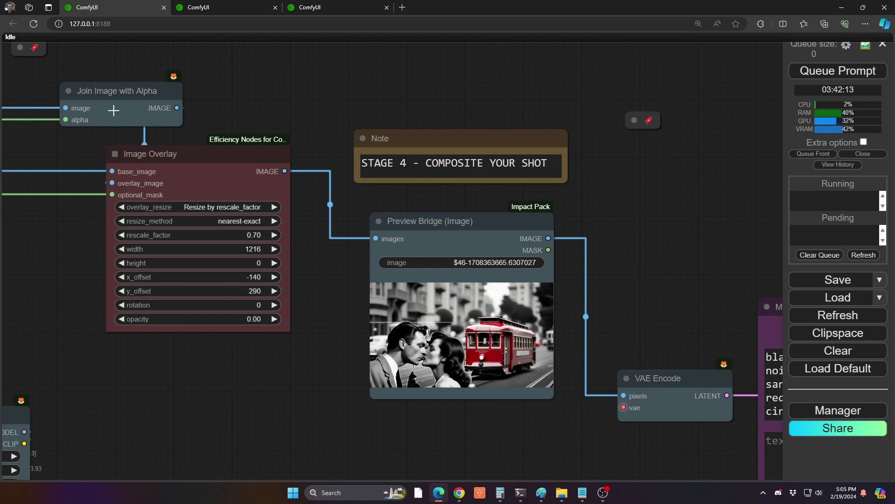
scroll(113, 110, down, 10)
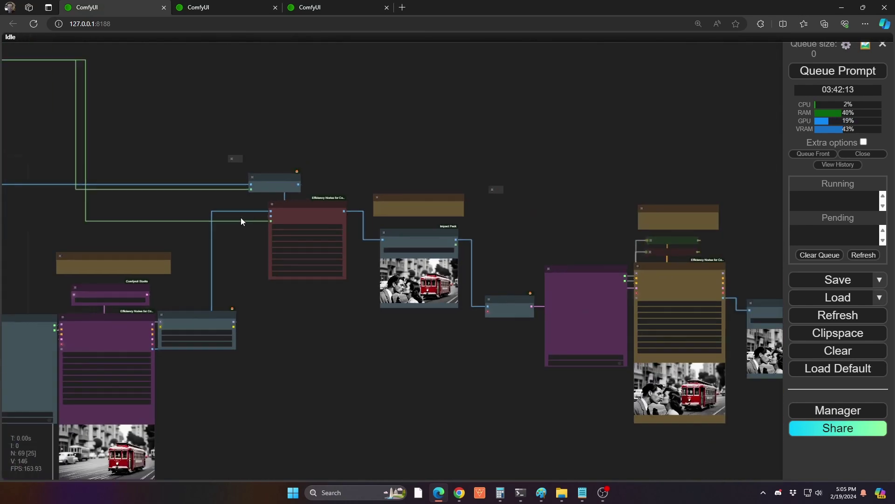
scroll(231, 213, up, 5)
drag(304, 200, 711, 270)
key(2)
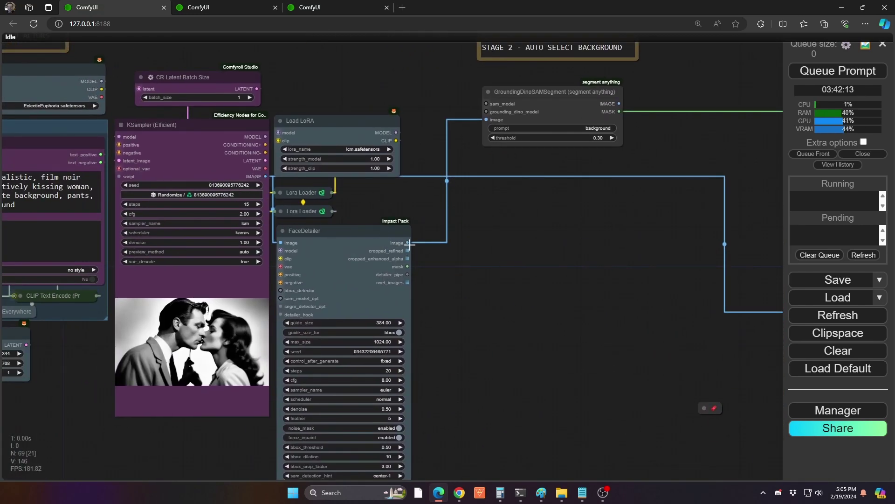
key(3)
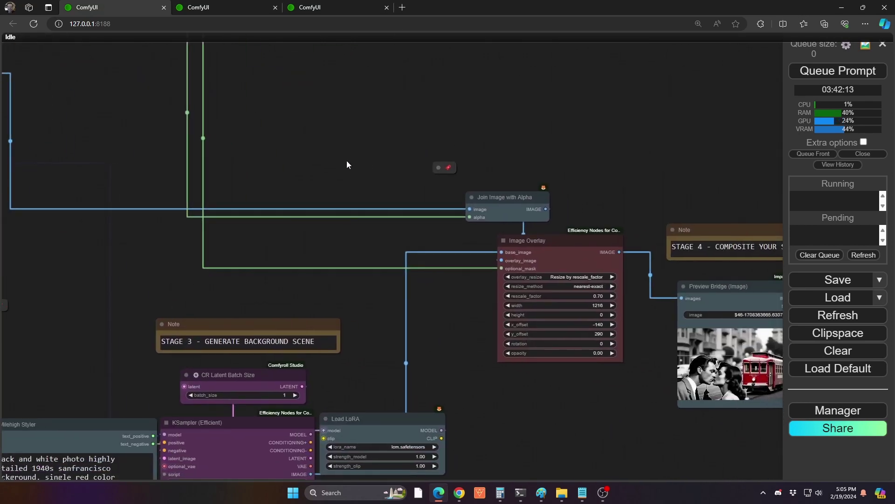
key(2)
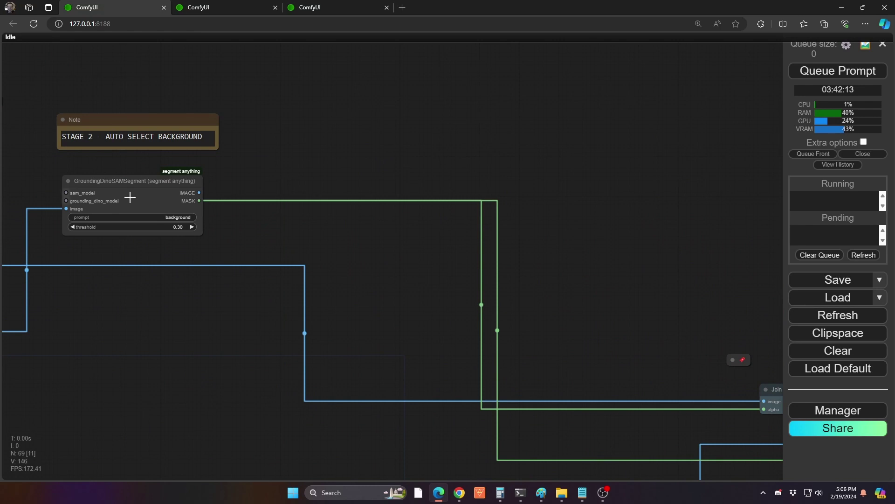
key(4)
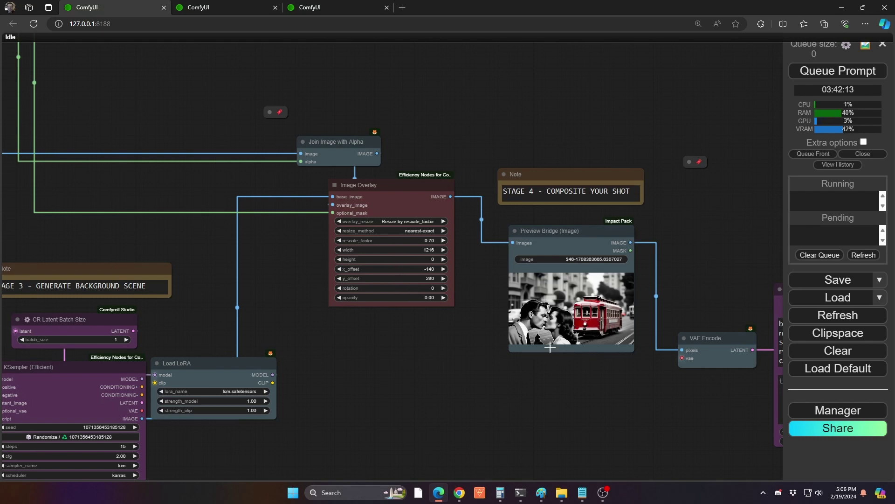
scroll(548, 346, up, 8)
scroll(548, 345, up, 3)
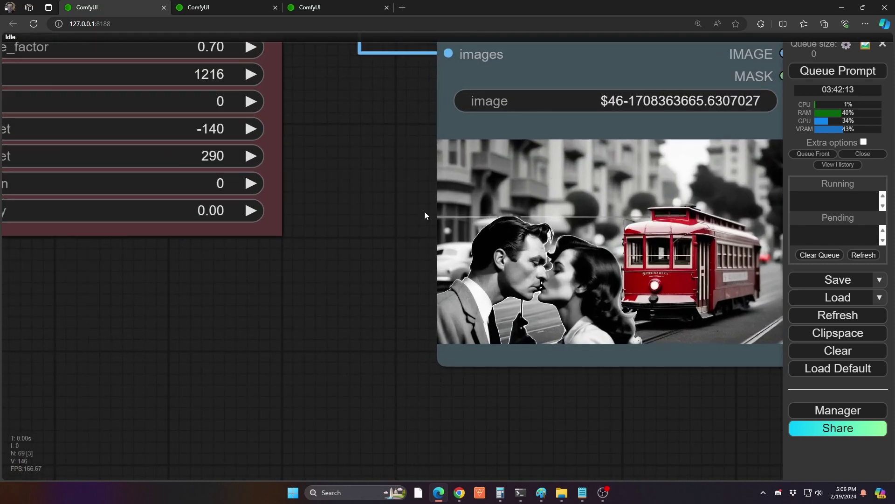
drag(404, 214, 588, 339)
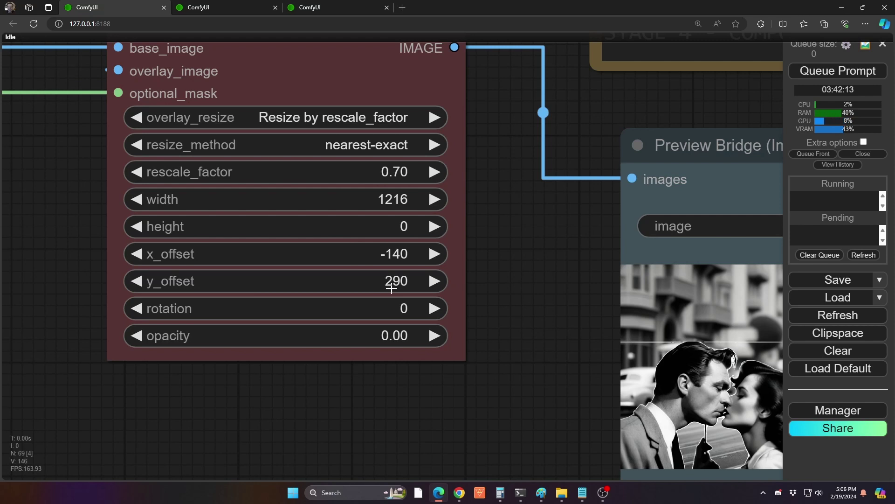
drag(575, 342, 407, 240)
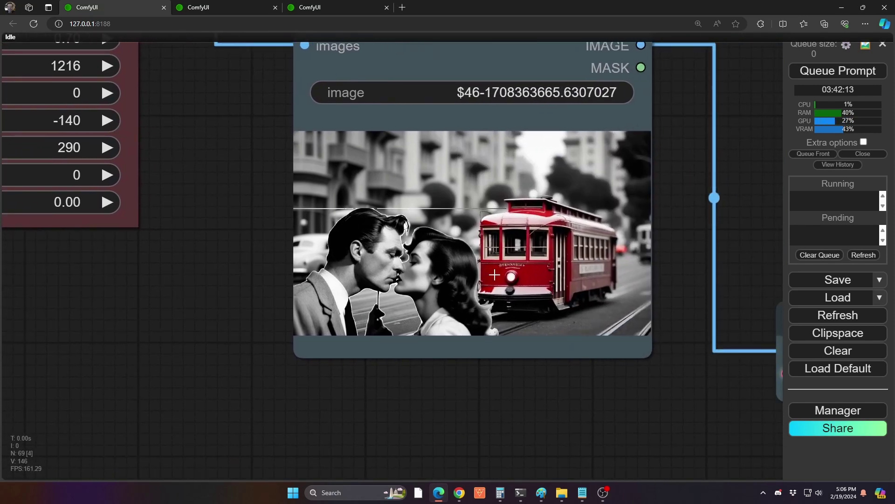
scroll(428, 269, up, 5)
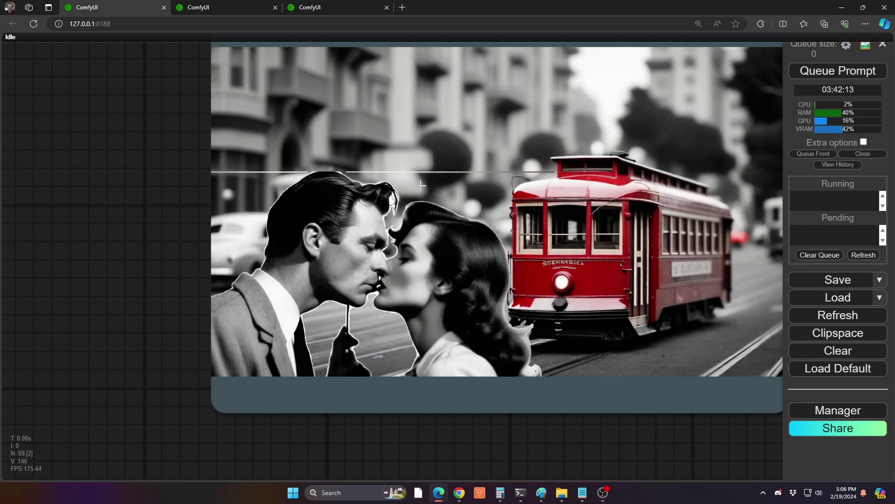
scroll(422, 185, down, 4)
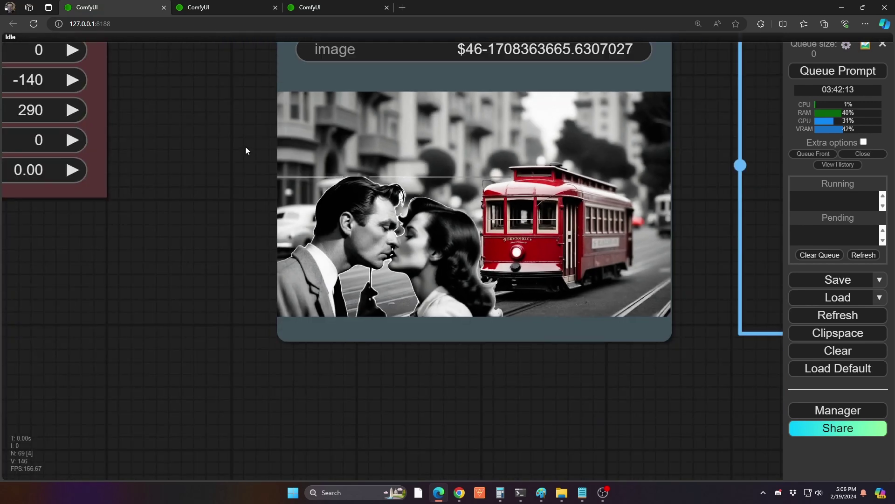
Jump to Stage 5 and read the cleanup prompt beside the Stage 4 preview and VAE encode
key(5)
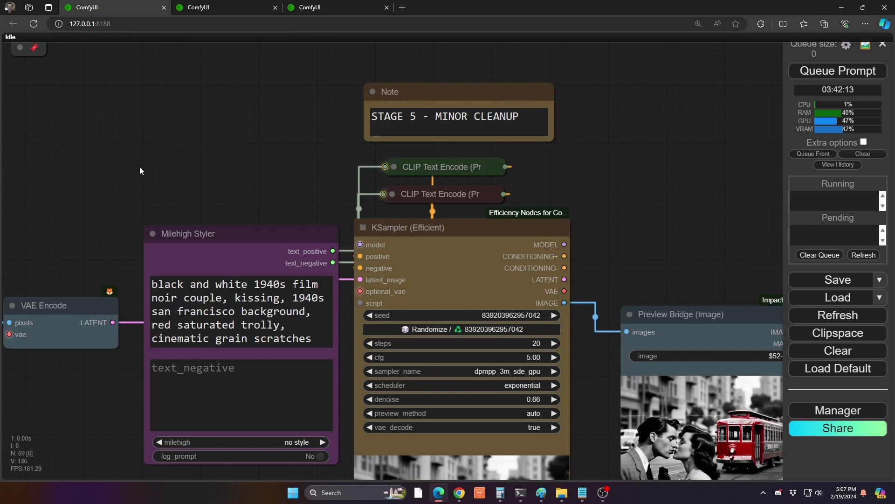
drag(139, 166, 404, 151)
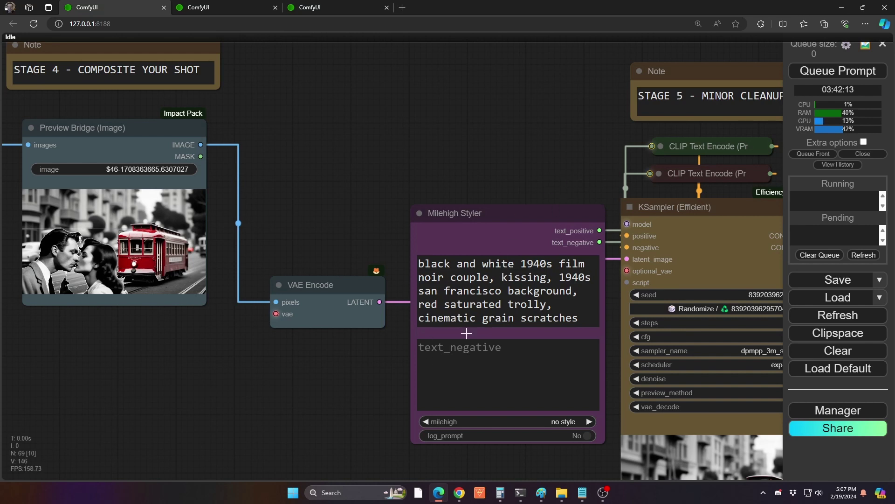
drag(429, 321, 575, 322)
Zoom into the cleanup sampler's re-rendered couple-and-streetcar image and its Preview Bridge
drag(379, 397, 167, 250)
drag(316, 339, 240, 281)
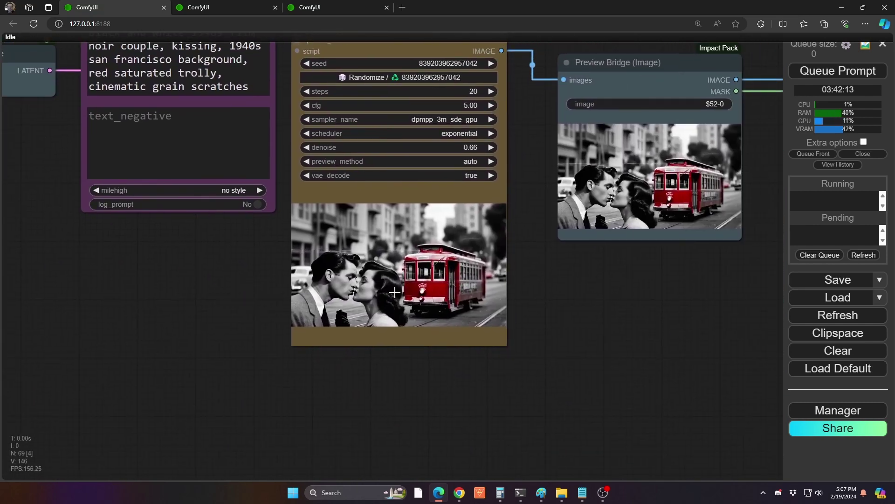
scroll(396, 292, up, 5)
scroll(395, 291, up, 5)
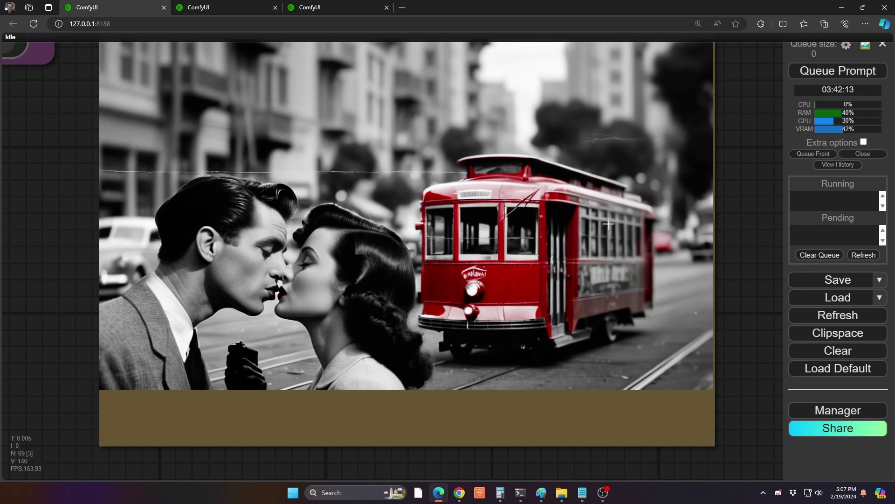
scroll(603, 223, down, 3)
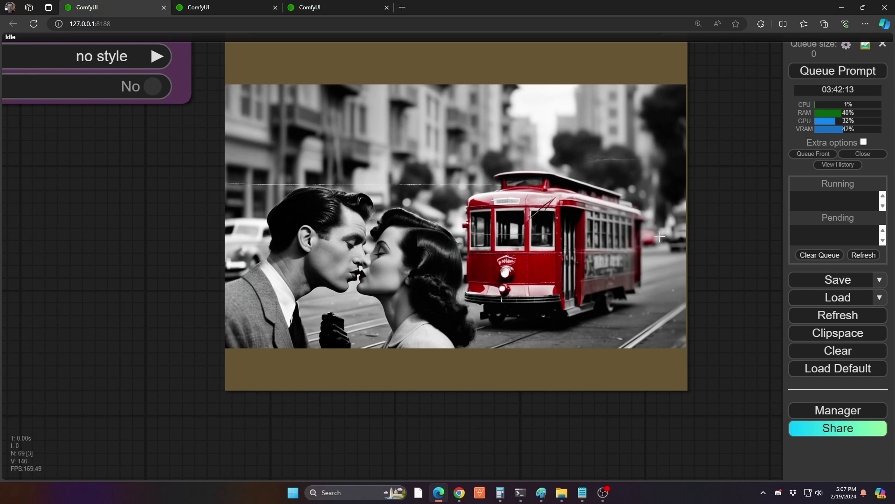
scroll(639, 238, down, 5)
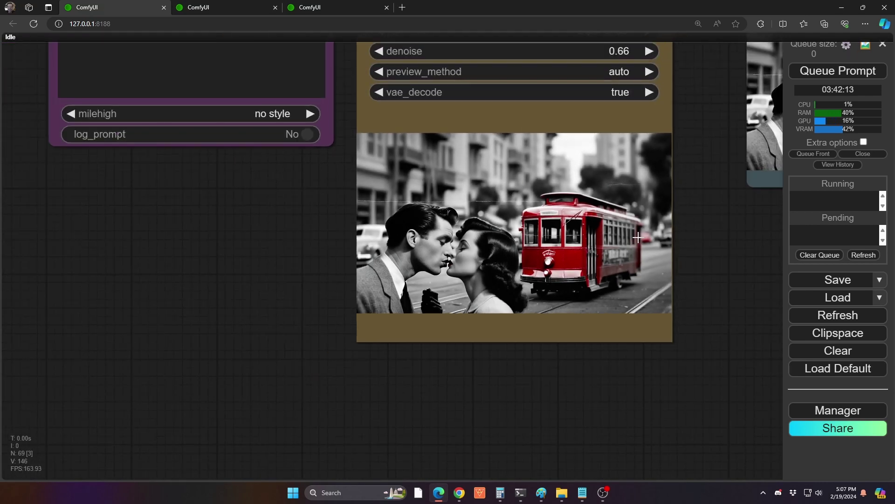
drag(723, 248, 345, 433)
scroll(401, 439, up, 2)
In MaskEditor, mask the stray horizontal line and distant red car, saving to Preview Bridge
right_click(393, 299)
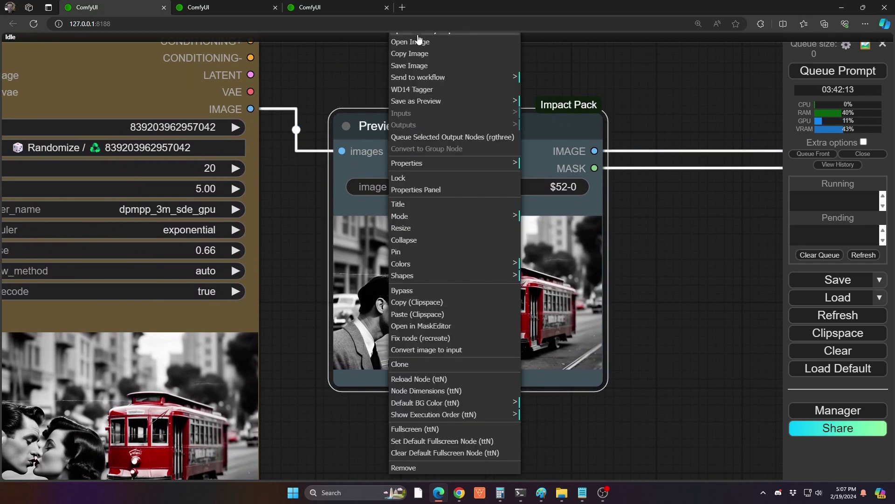
scroll(420, 44, up, 1)
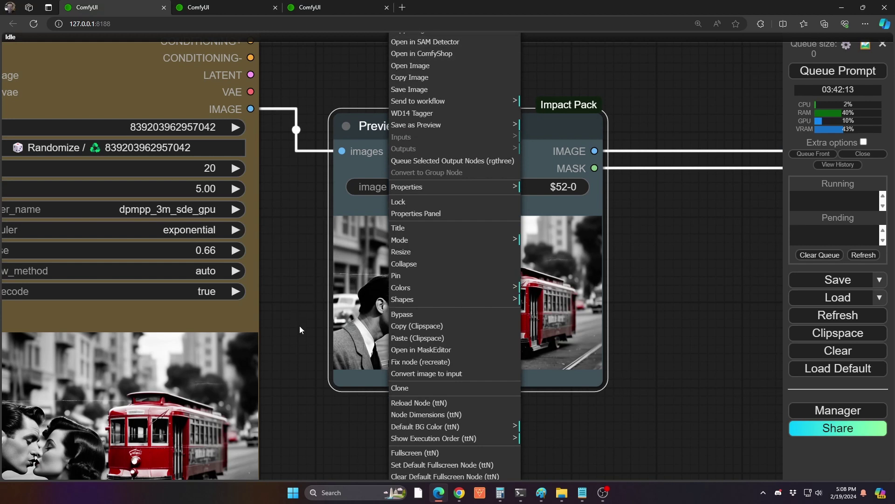
click(433, 354)
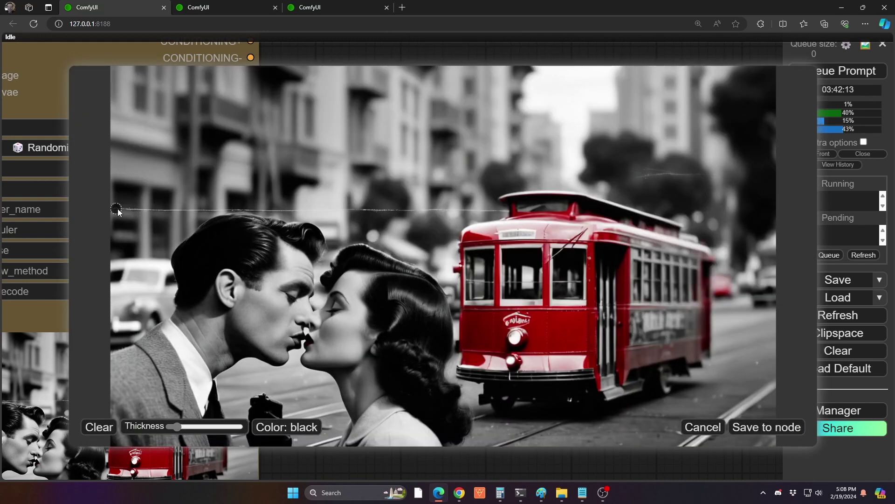
drag(119, 211, 295, 212)
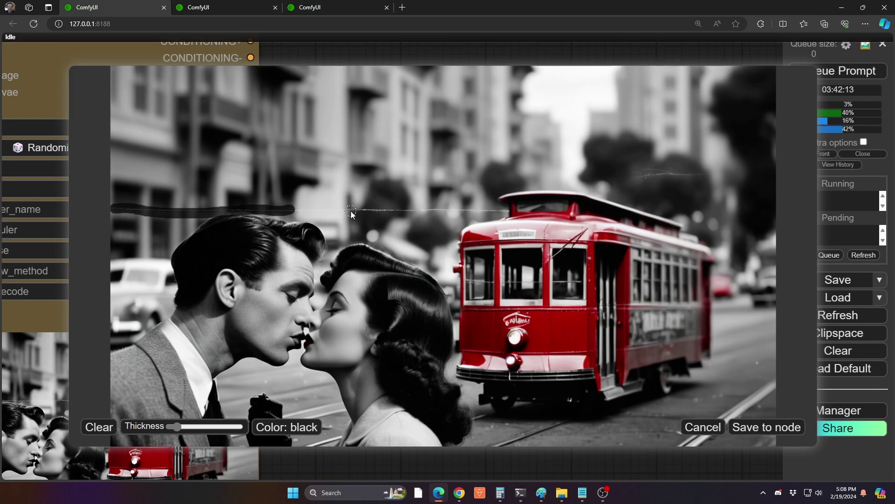
drag(351, 214, 508, 213)
mouse_move(736, 290)
mouse_down()
mouse_move(729, 296)
mouse_move(722, 285)
mouse_move(719, 297)
mouse_move(724, 282)
mouse_up()
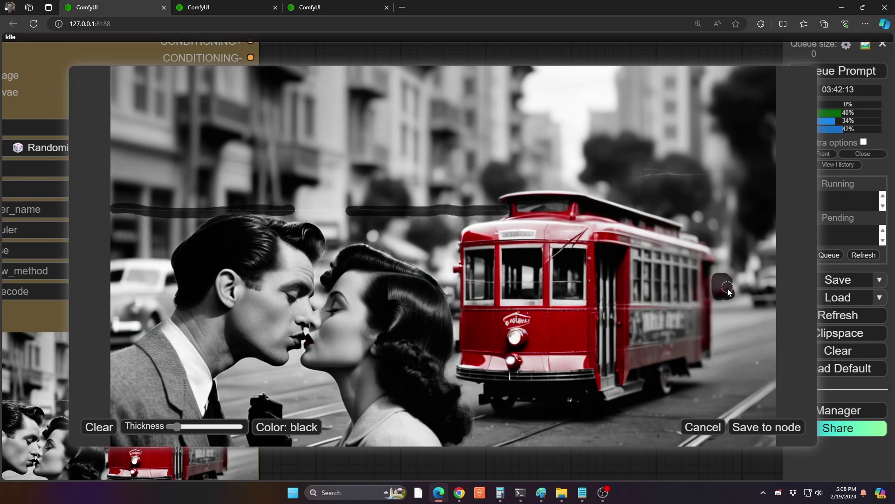
click(767, 427)
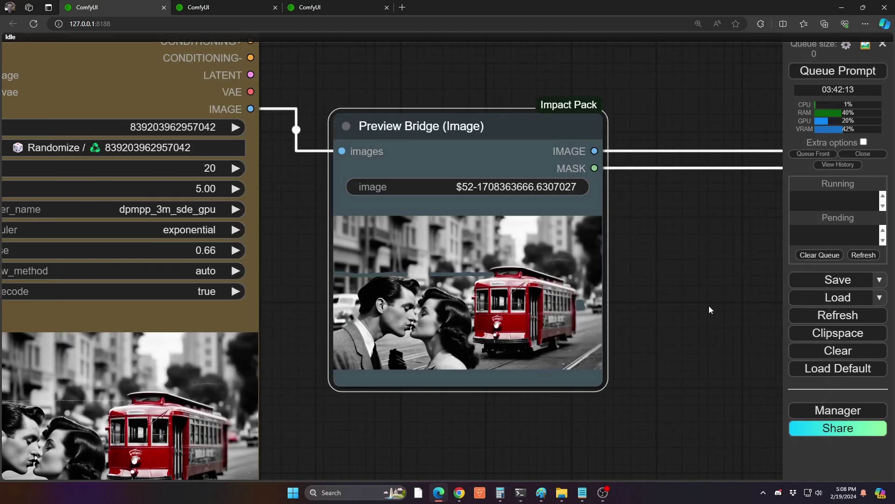
Jump to Stage 6 and inspect the inpaint encoder inputs and the sampler's rendered image
drag(732, 284, 622, 339)
scroll(623, 333, down, 5)
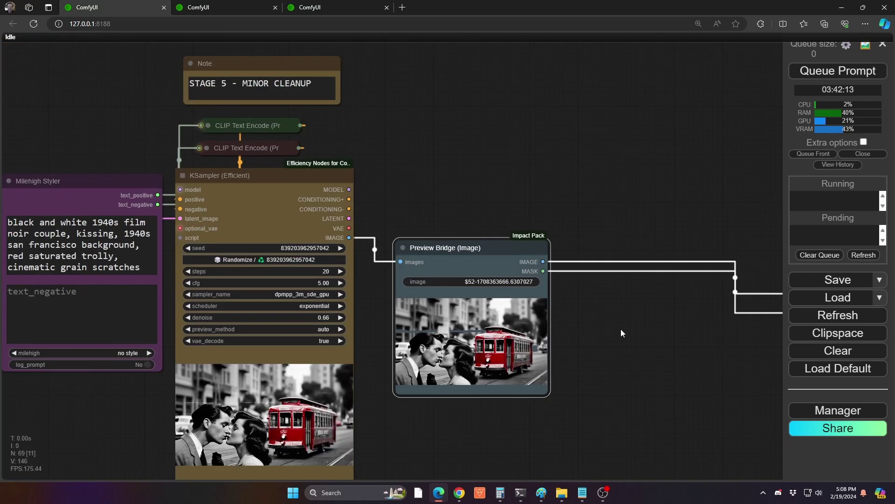
key(6)
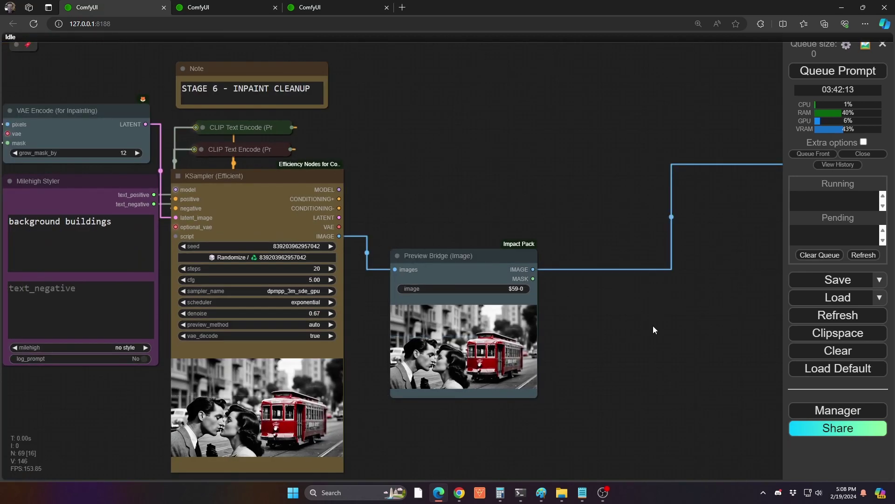
drag(438, 157, 663, 224)
drag(42, 218, 354, 272)
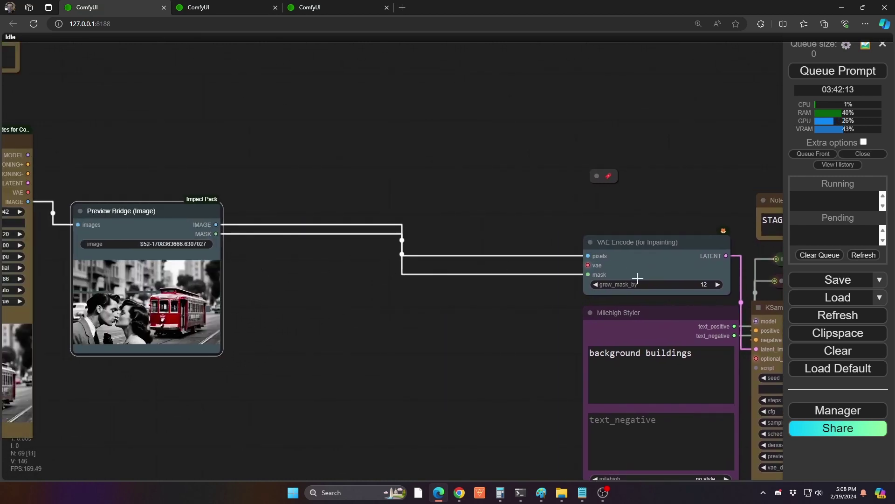
drag(716, 181, 376, 163)
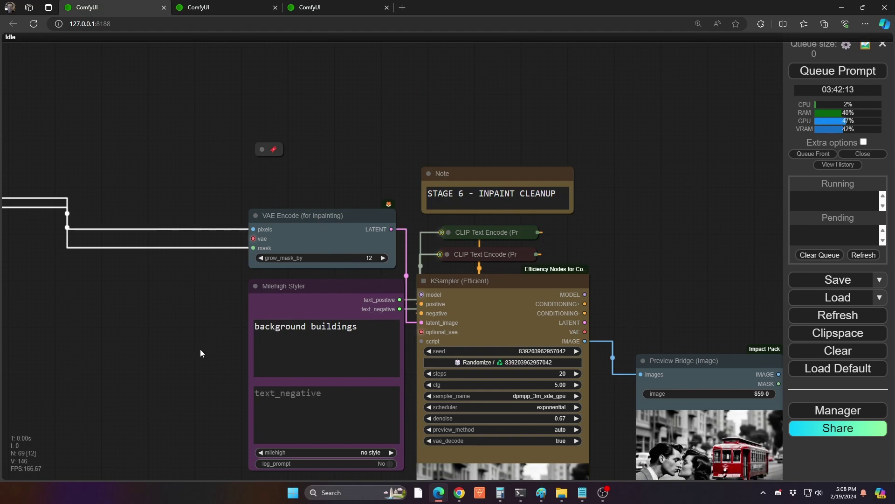
drag(200, 349, 133, 259)
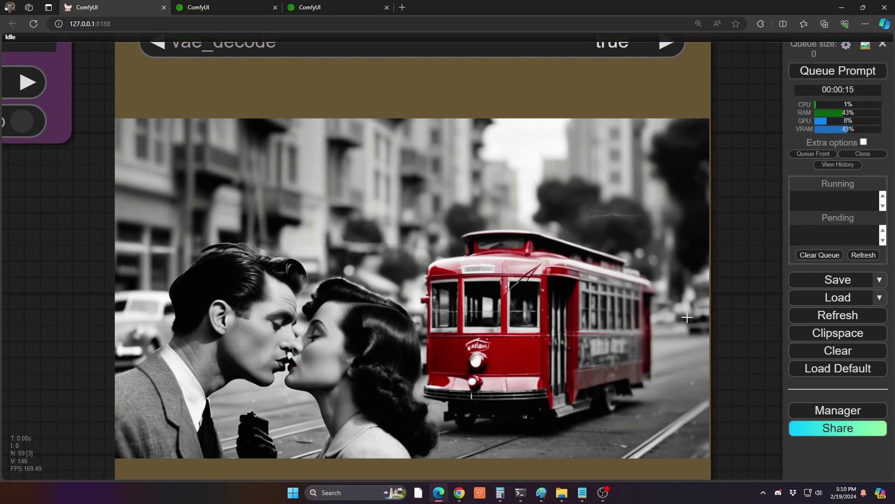
drag(737, 225, 674, 295)
scroll(673, 296, down, 5)
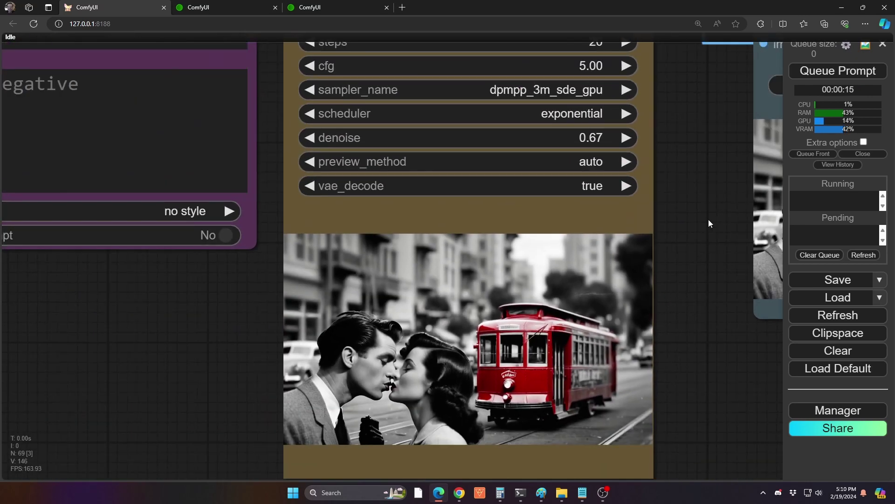
drag(709, 214, 586, 370)
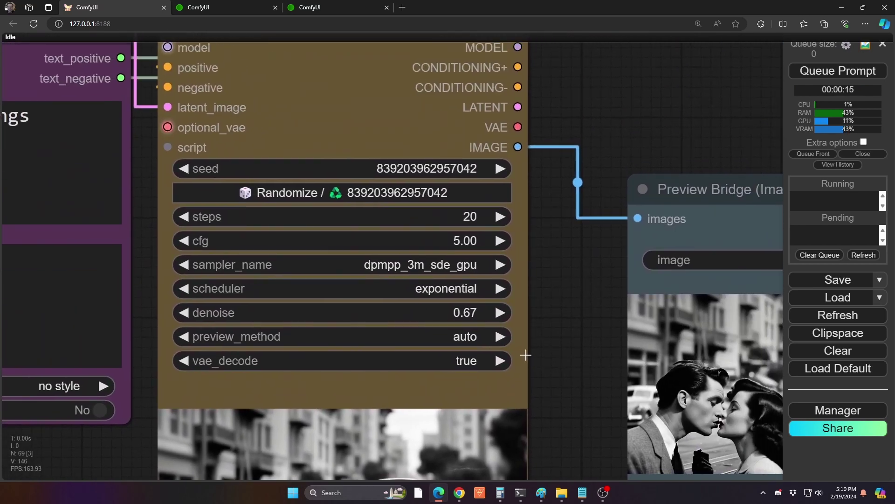
drag(516, 340, 482, 318)
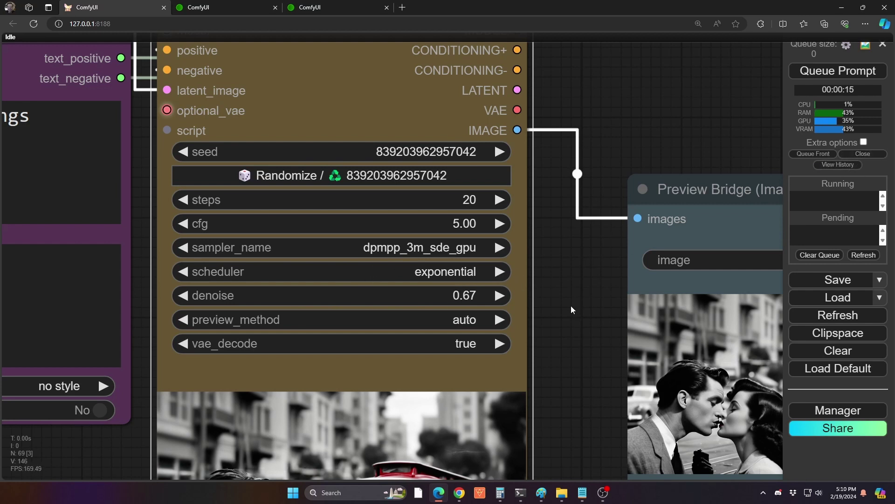
drag(580, 331, 265, 238)
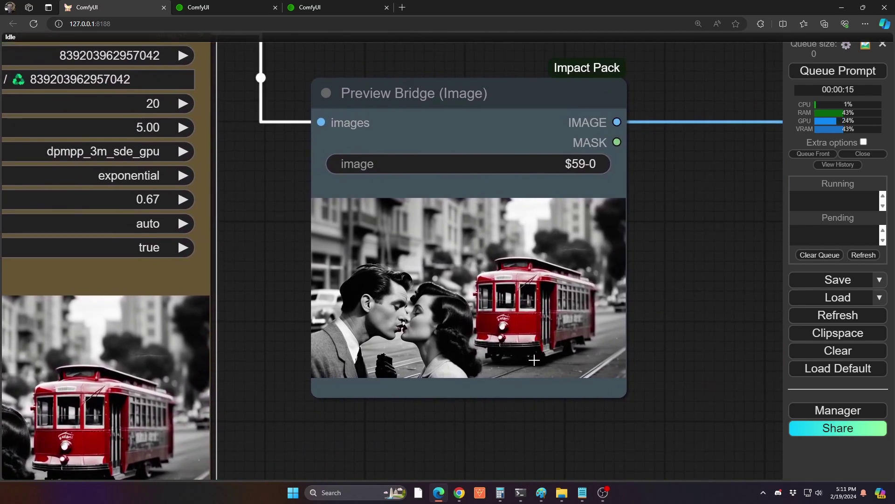
scroll(682, 281, down, 5)
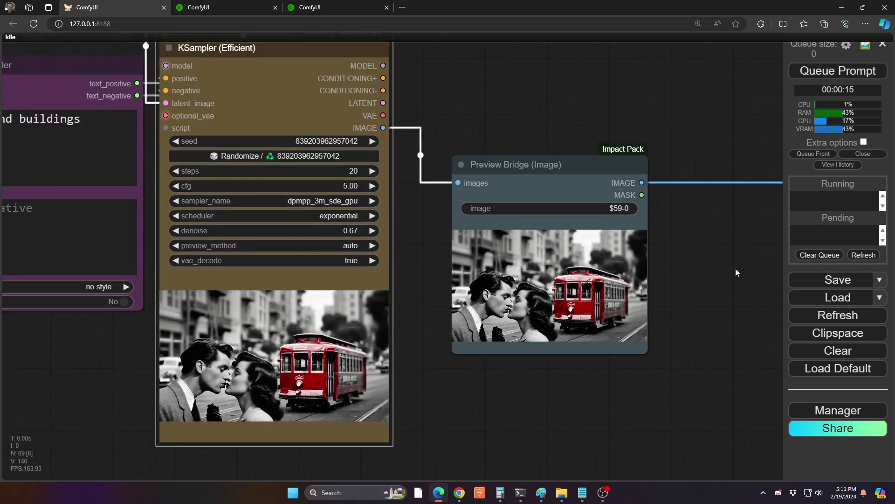
Jump to Stage 7 and trace the cleanup preview into the upscale, padding and outpaint sampler
drag(735, 268, 681, 394)
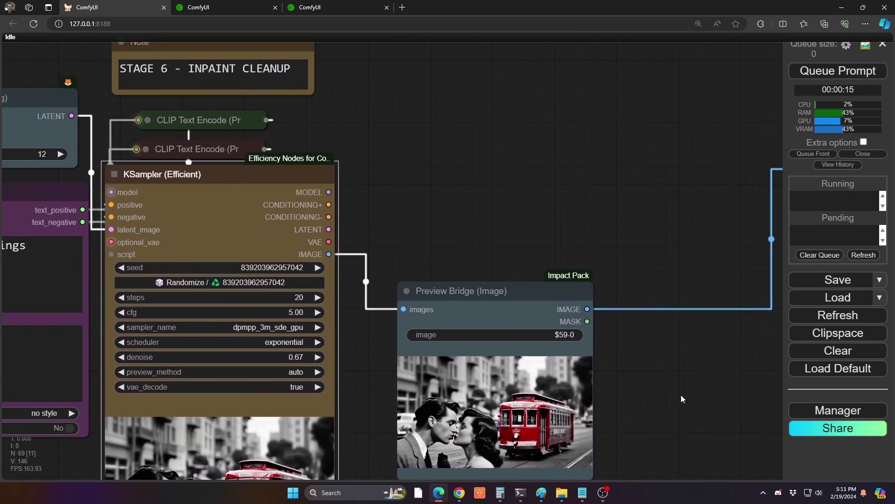
key(7)
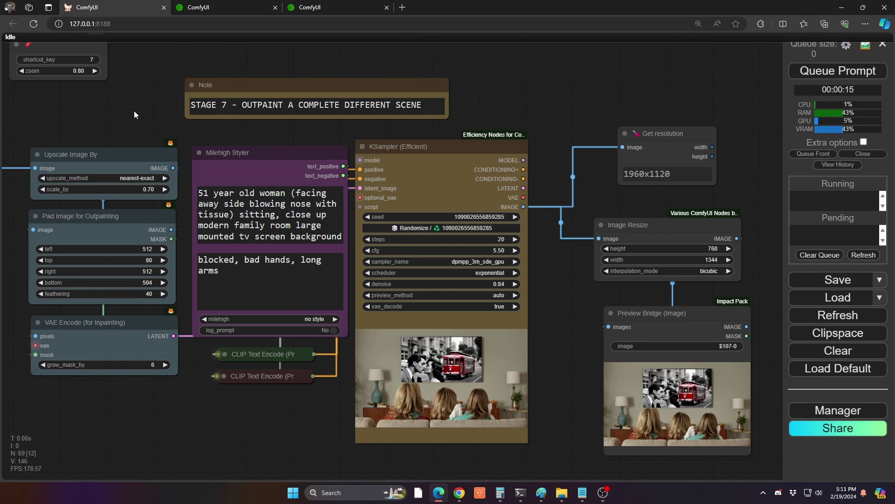
drag(134, 111, 579, 85)
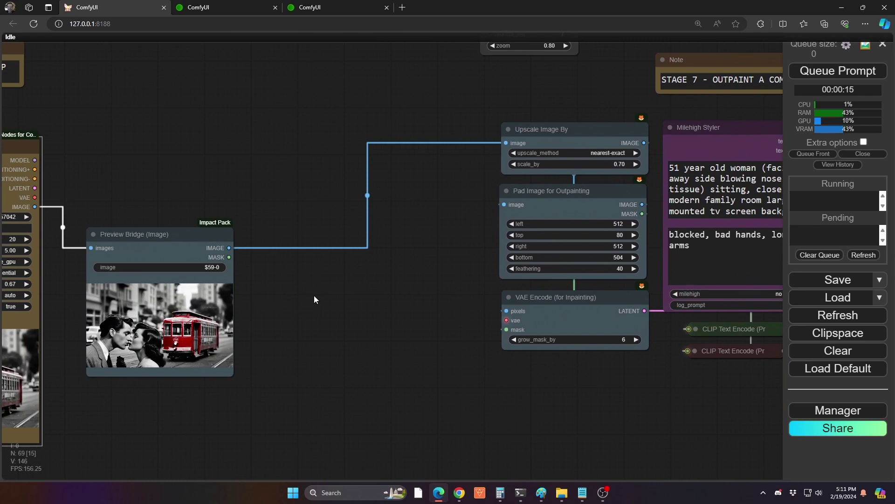
drag(432, 222, 183, 255)
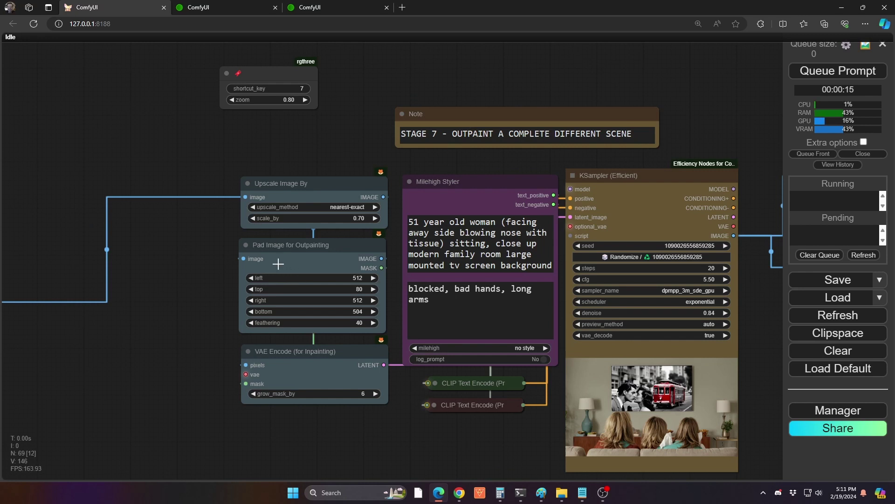
drag(245, 282, 180, 233)
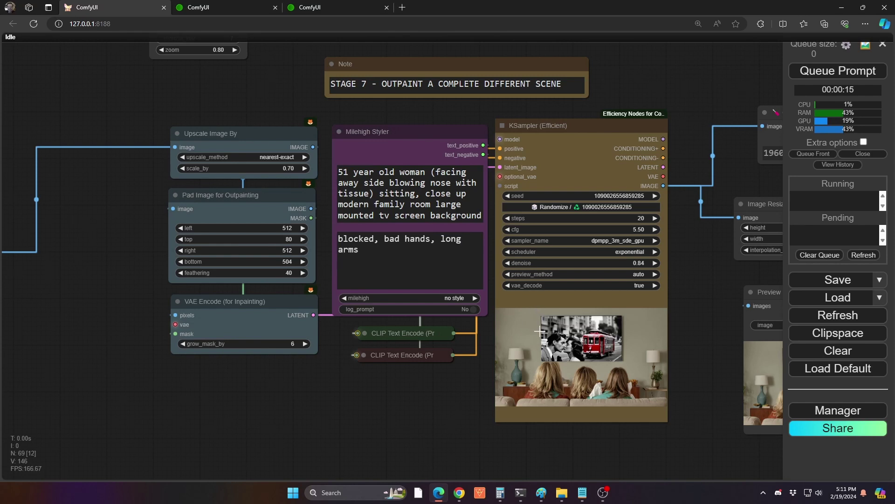
key(6)
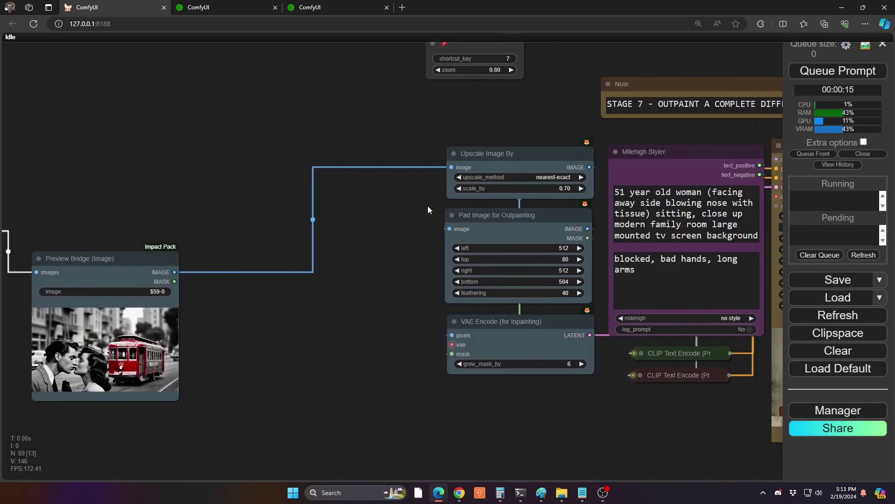
Pan to the Stage 7 sampler, Get resolution (1960x1120) and Image Resize nodes
drag(399, 288, 397, 257)
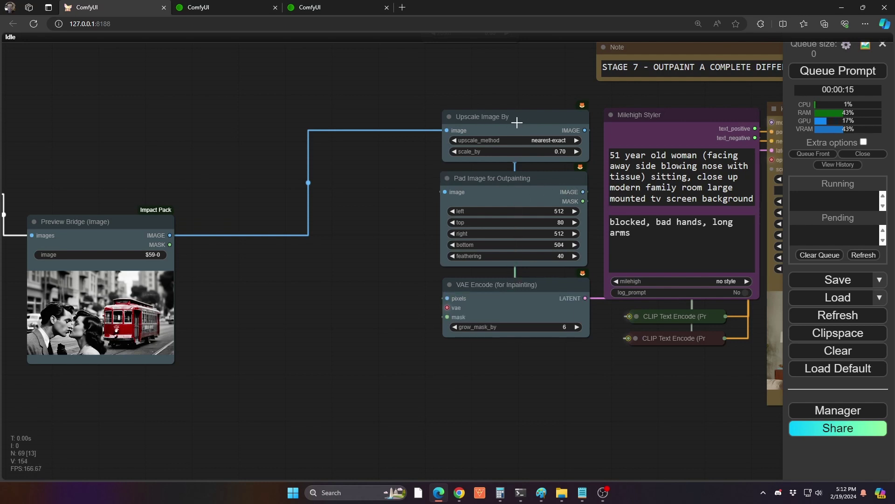
drag(685, 357, 382, 400)
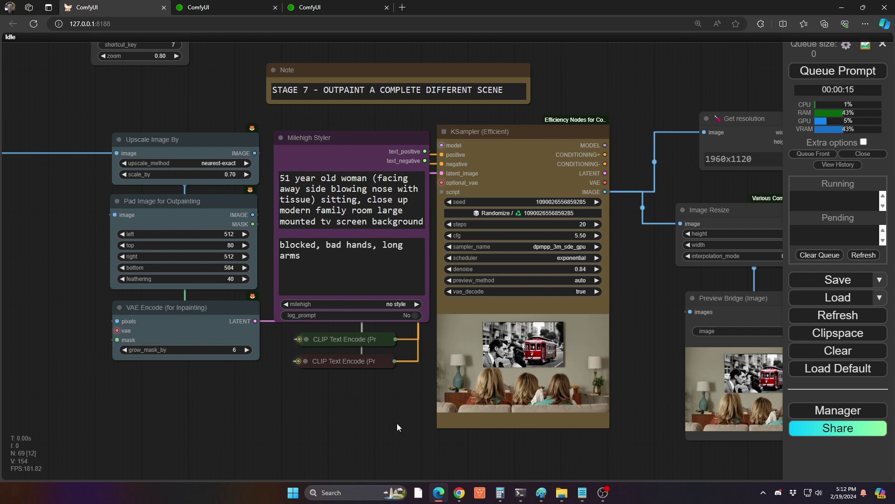
drag(394, 410, 270, 354)
drag(429, 390, 337, 439)
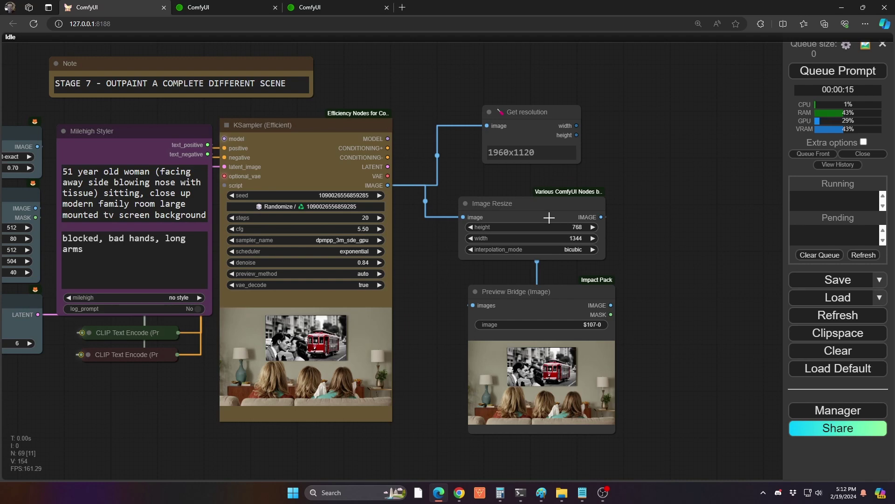
Review the 1344x768 bicubic resize settings and the resized living-room Preview Bridge image
scroll(586, 163, up, 7)
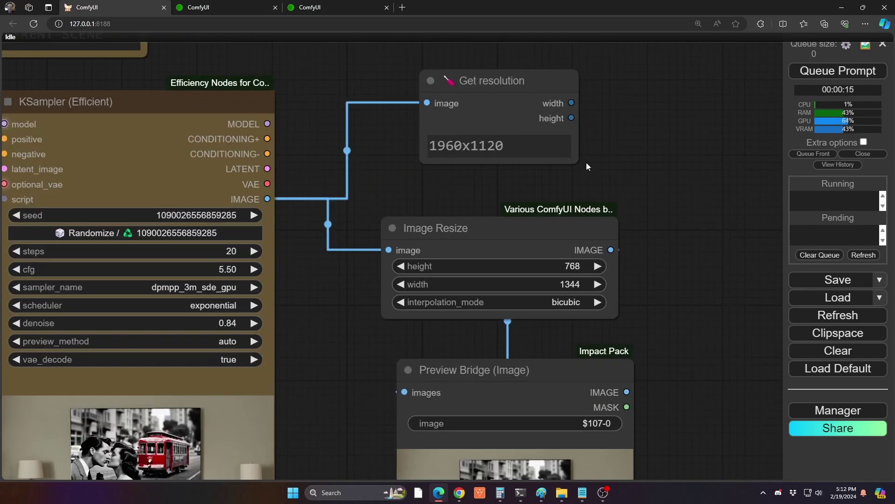
drag(682, 149, 618, 198)
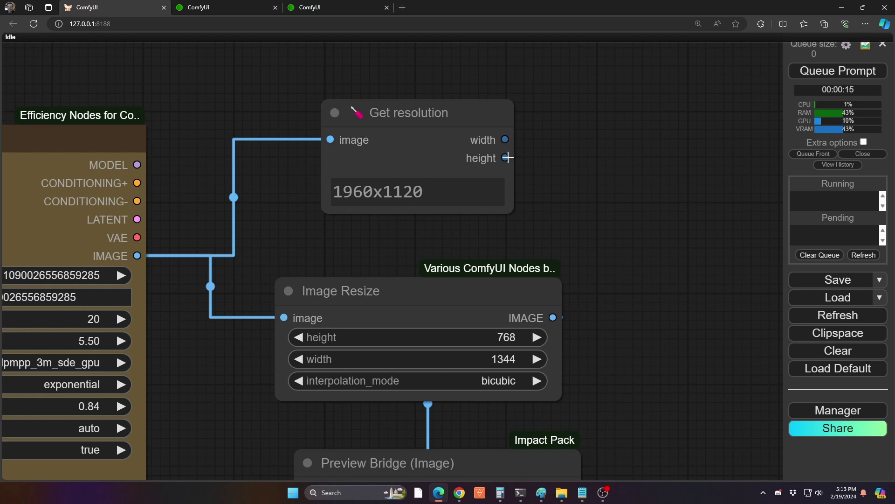
drag(620, 325, 583, 180)
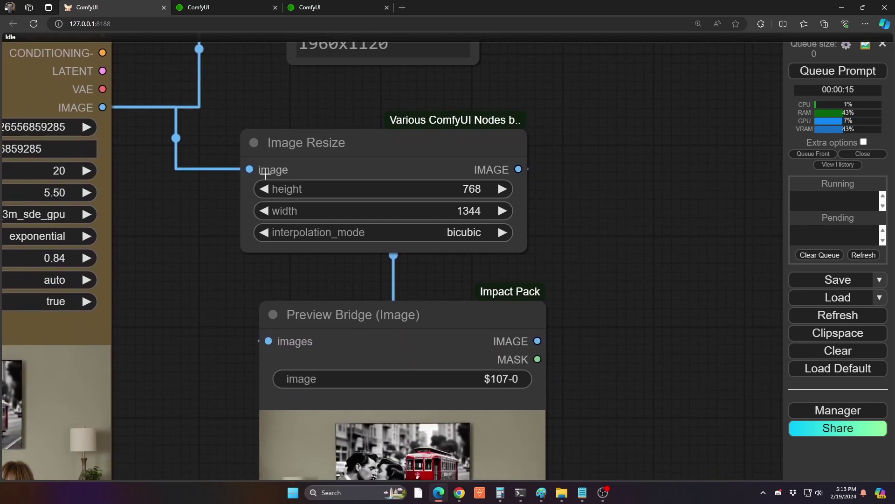
drag(201, 194, 290, 272)
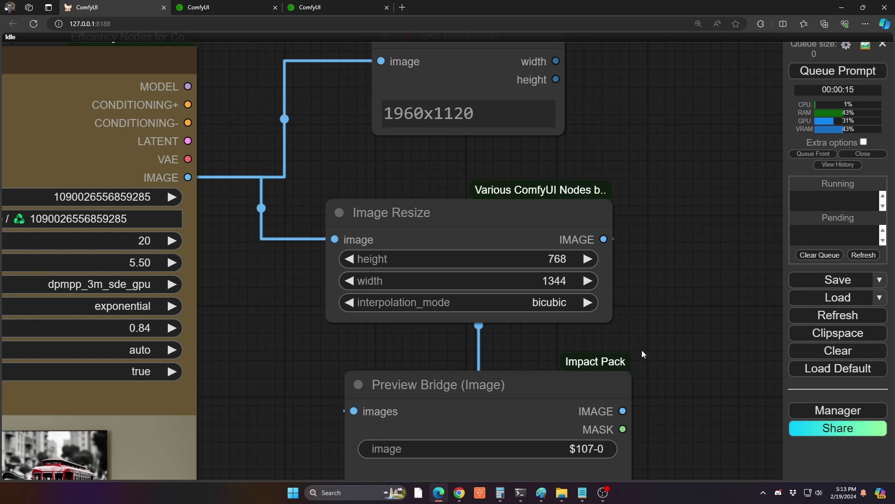
drag(632, 352, 601, 186)
Inspect the final living-room preview up close, then switch to the second pose-change workflow tab
drag(645, 415, 662, 275)
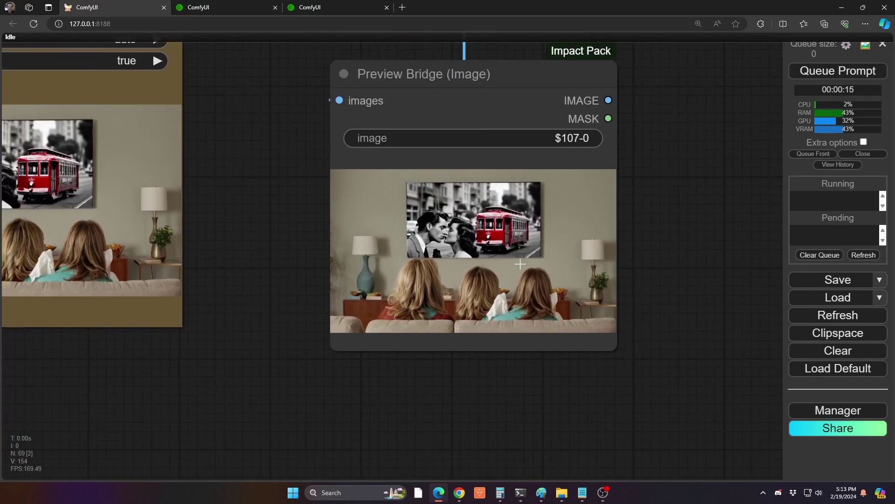
scroll(532, 271, up, 6)
scroll(532, 272, up, 3)
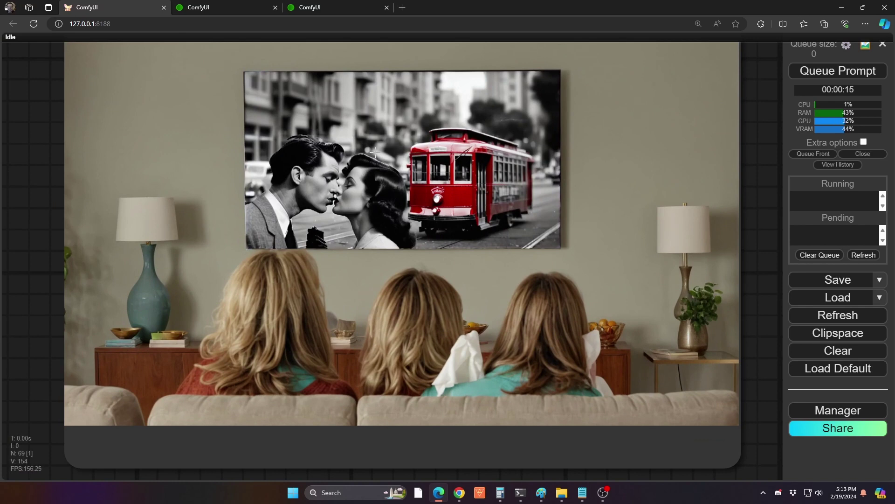
scroll(583, 264, down, 4)
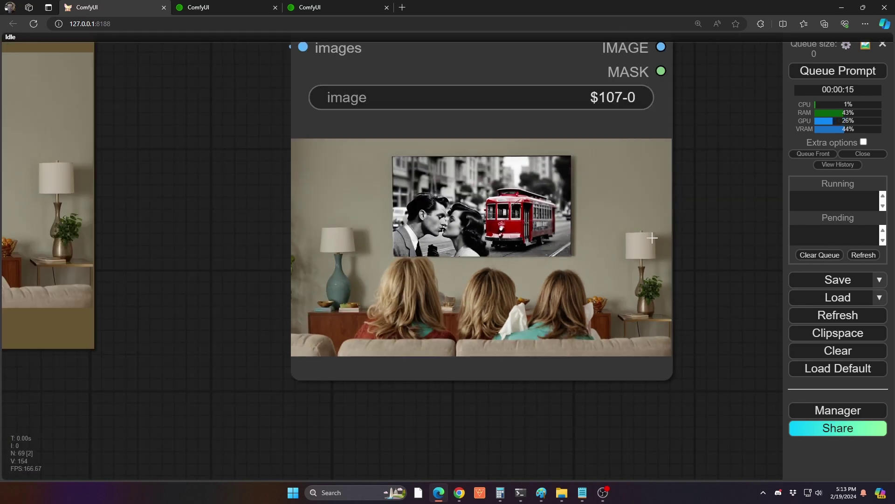
scroll(646, 219, down, 2)
drag(647, 215, 558, 316)
scroll(558, 317, down, 5)
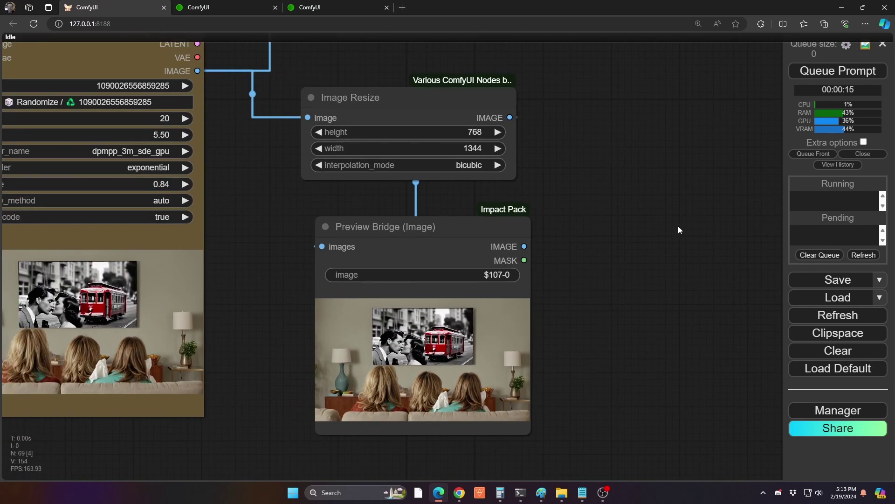
scroll(678, 226, down, 1)
drag(678, 225, 596, 358)
key(ctrl+Tab)
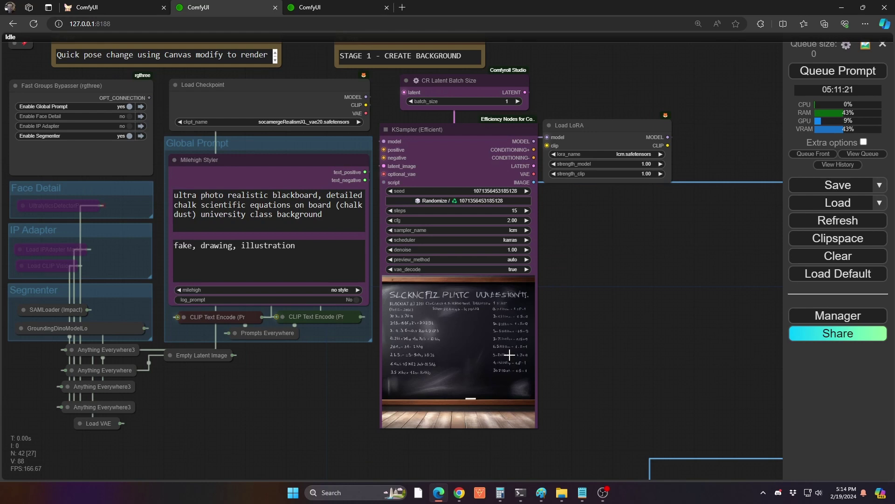
Jump to Stage 2 to view the teacher holding chalk in front of the blackboard
scroll(502, 363, up, 5)
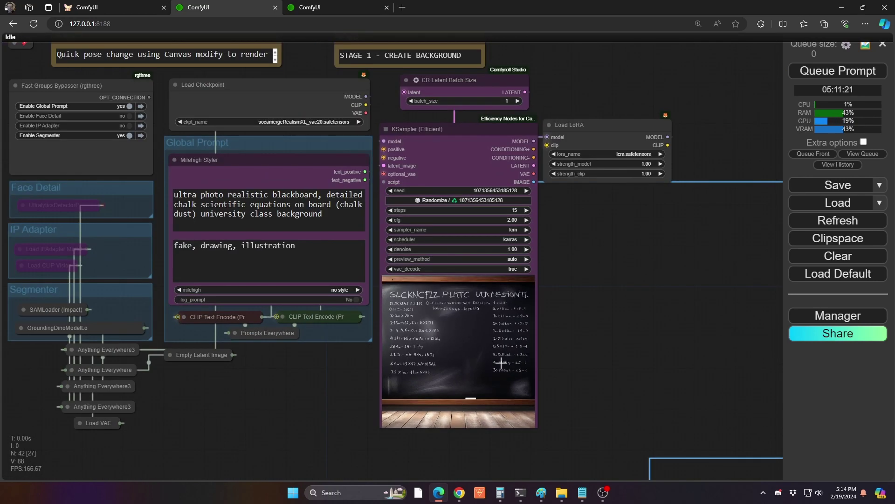
scroll(501, 364, down, 5)
drag(704, 310, 494, 310)
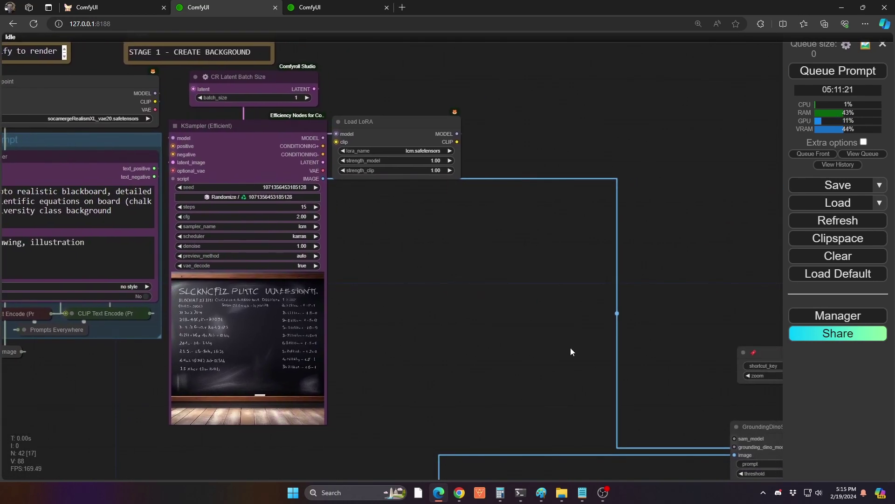
key(2)
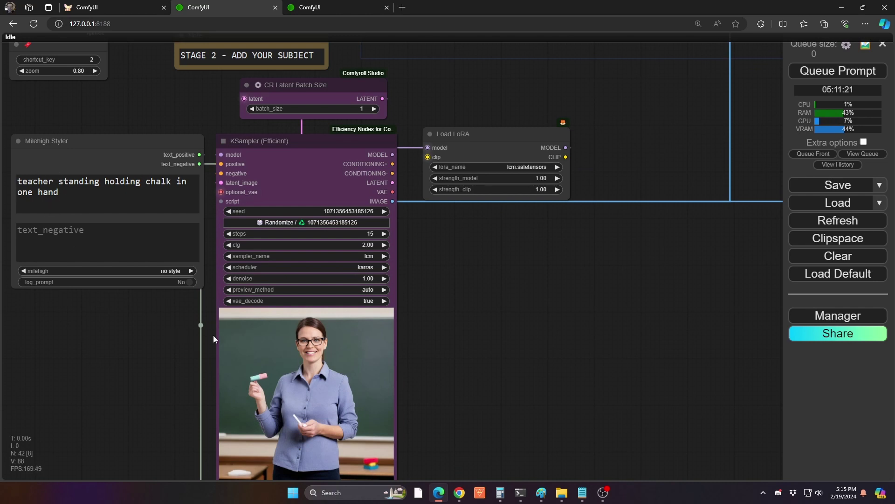
scroll(267, 343, down, 3)
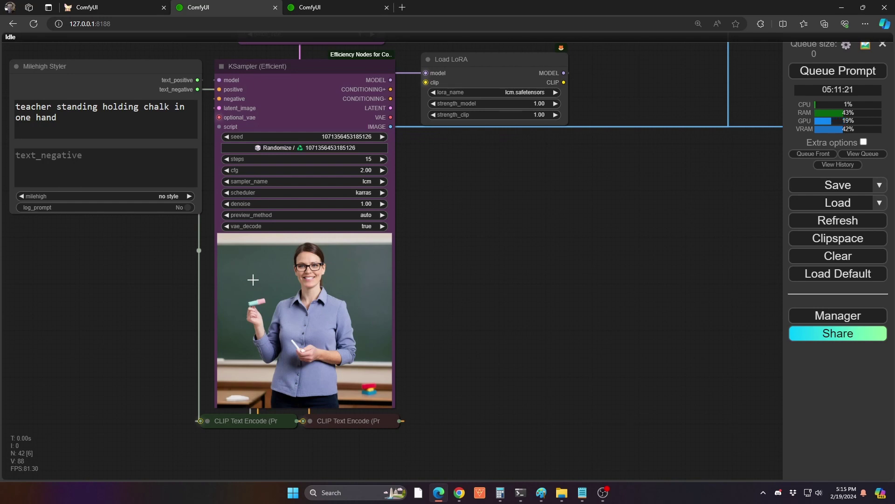
Shift the overlaid teacher to Image Overlay x_offset 420 and re-render the Stage 3 composite
key(3)
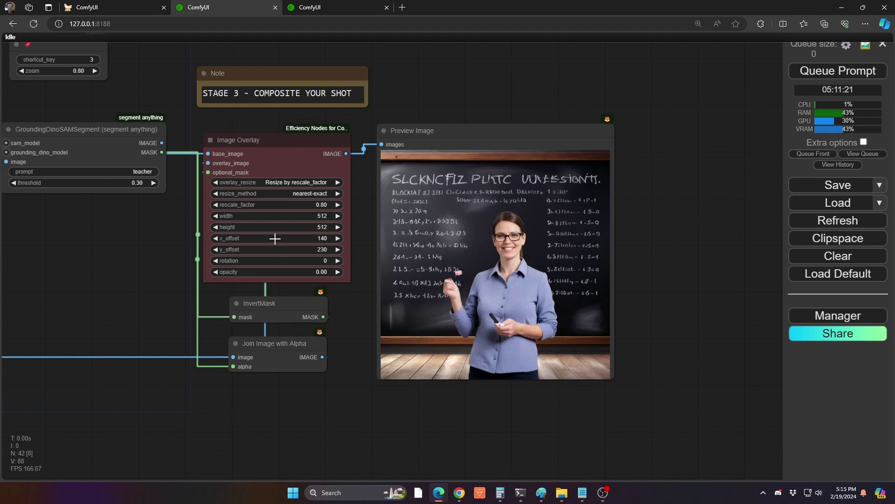
drag(275, 238, 289, 237)
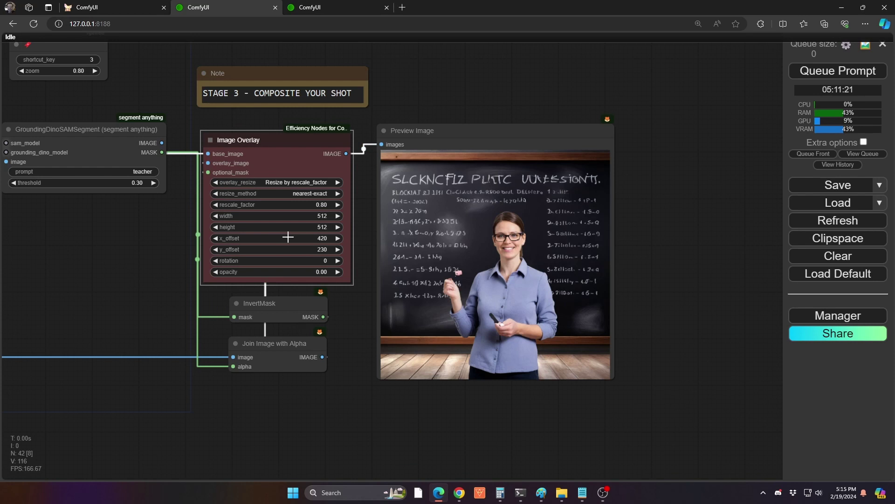
key(ctrl+Return)
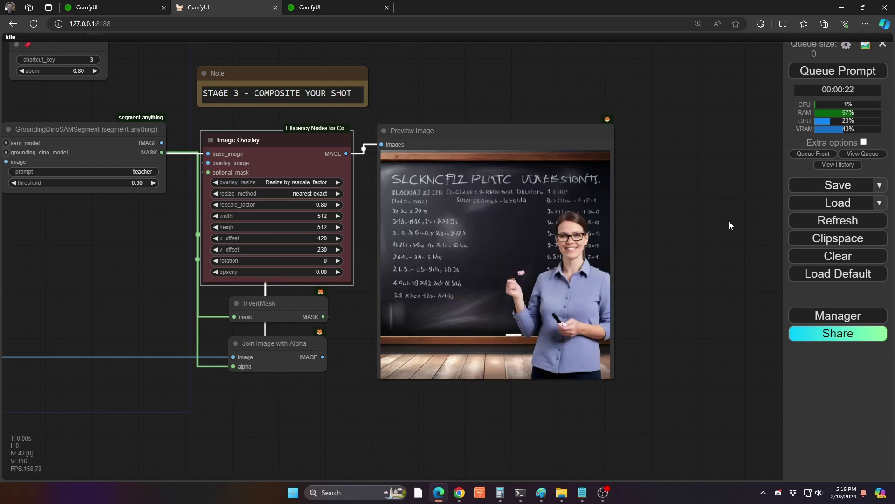
Add a Send to Editor Tab node in the Stage 4 area via the 'sen' search
key(4)
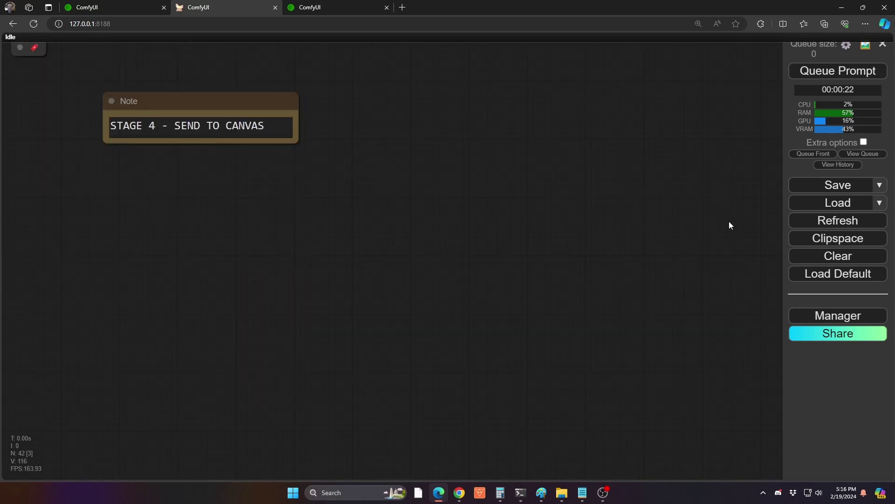
drag(228, 237, 463, 228)
scroll(407, 212, down, 6)
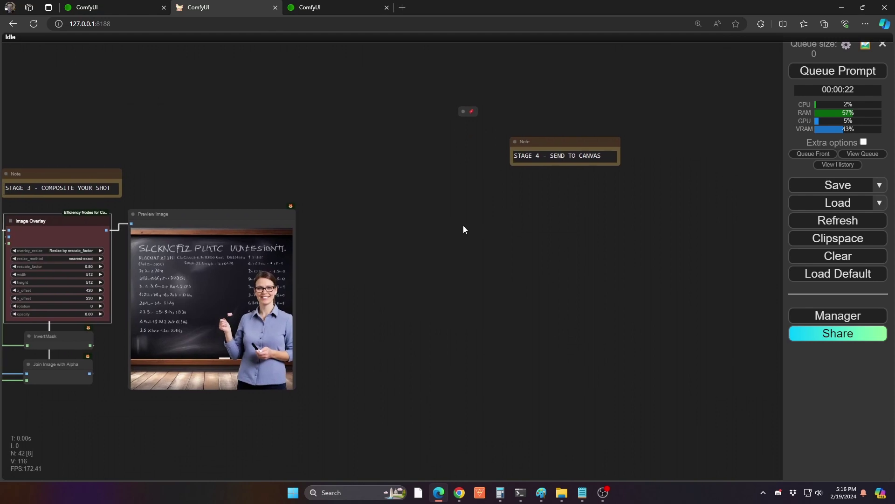
double_click(405, 228)
text(send)
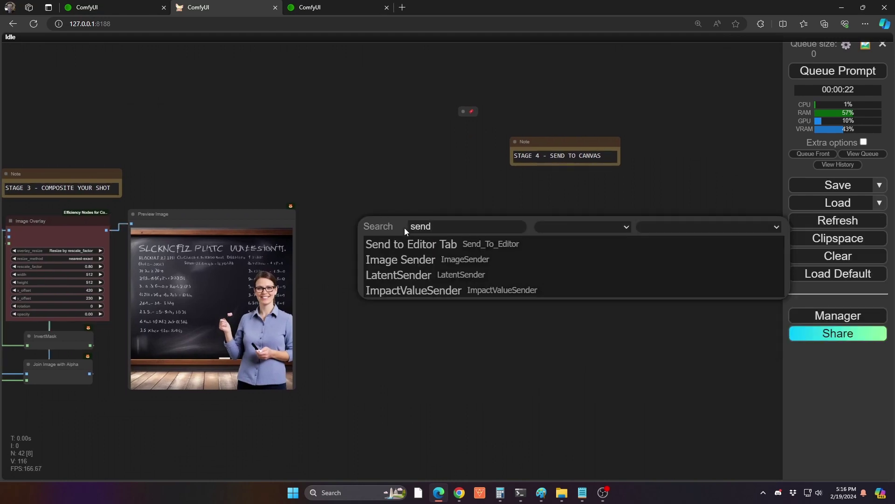
key(Return)
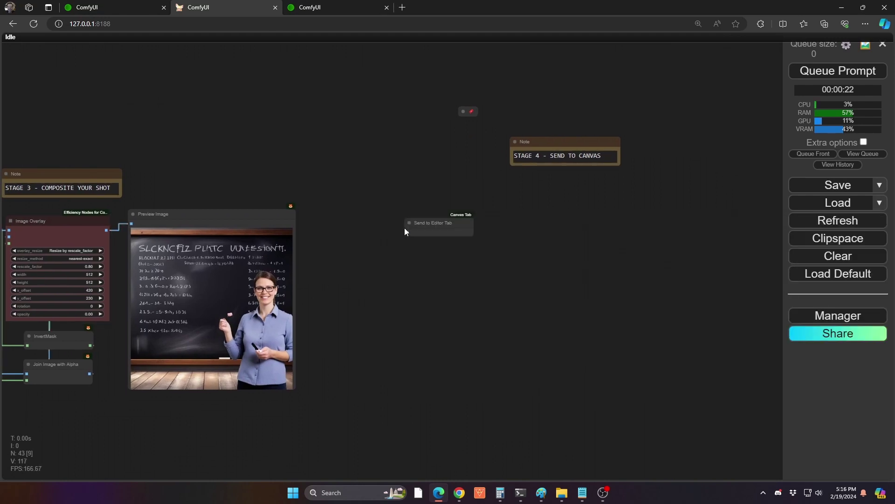
Add an Edit In Another Tab node via the 'canv' search
double_click(398, 261)
text(canv)
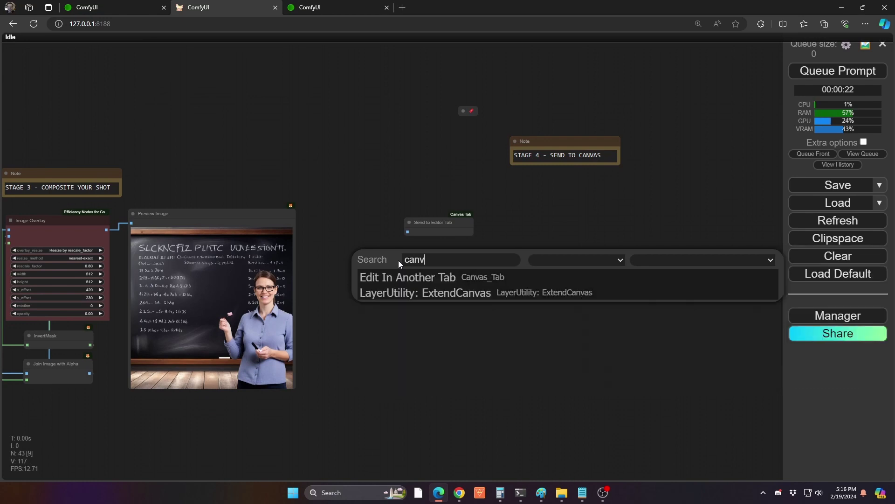
key(Return)
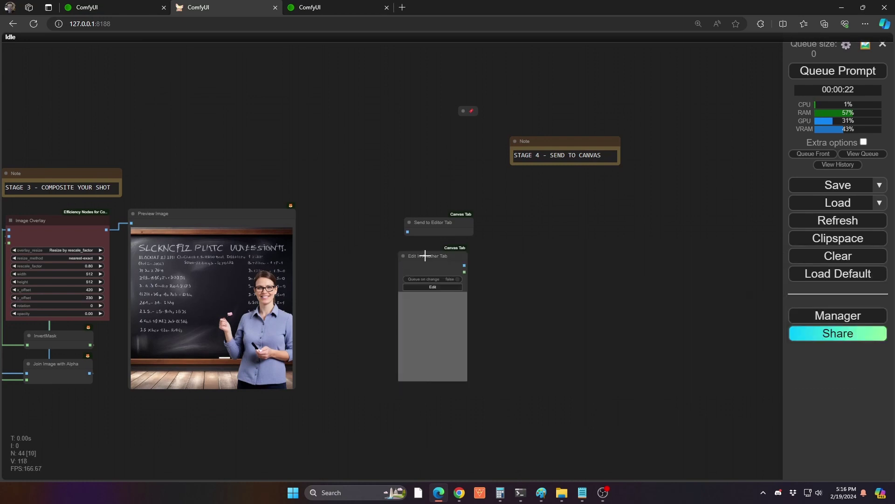
Close the empty Image A and Image B panels in the Canvas Editor
click(432, 286)
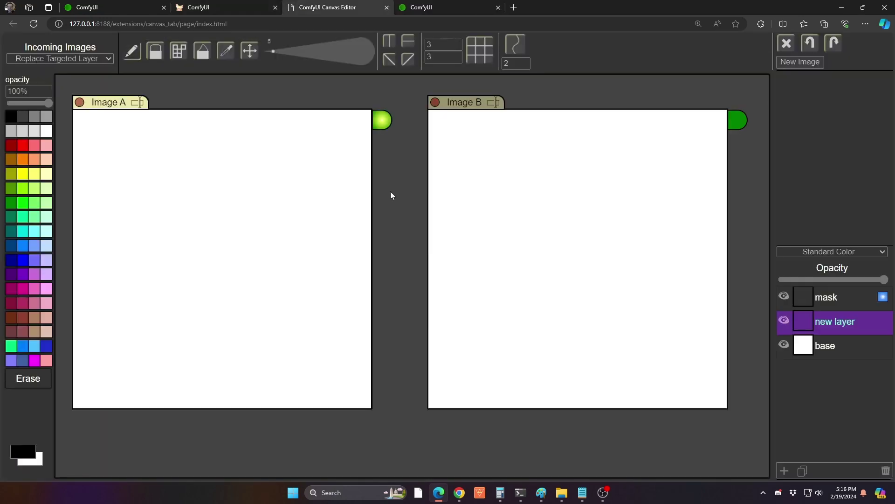
click(78, 101)
click(435, 102)
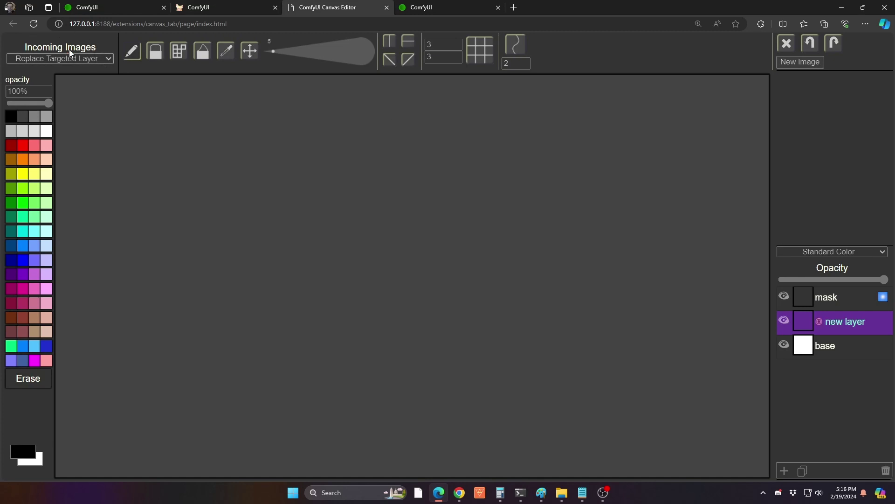
Set Incoming Images to 'Add layer (if size matches)' and return to the ComfyUI graph
click(53, 59)
click(64, 80)
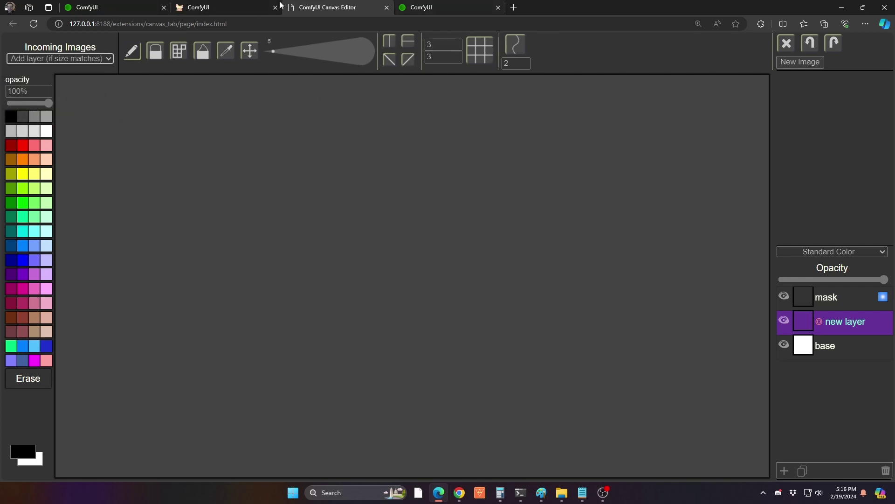
click(220, 7)
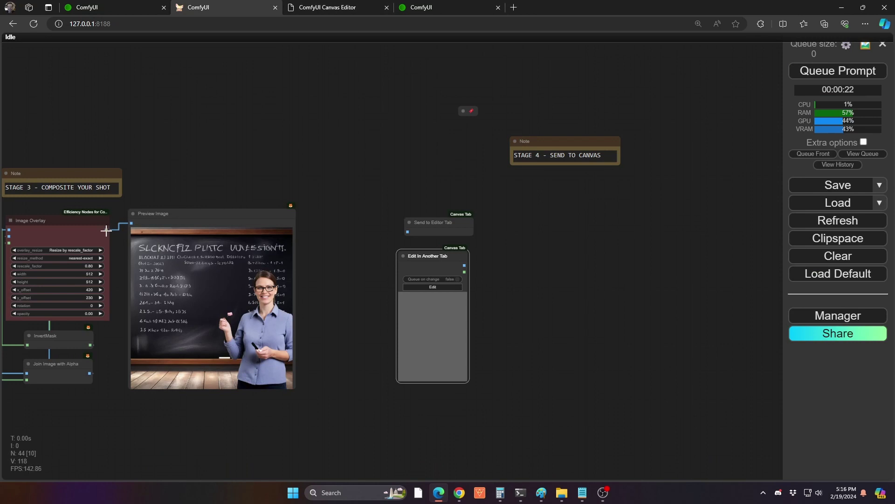
Send the Image Overlay composite to the Canvas Editor, then bypass Send to Editor Tab with Ctrl+B
drag(106, 231, 408, 232)
key(ctrl+Return)
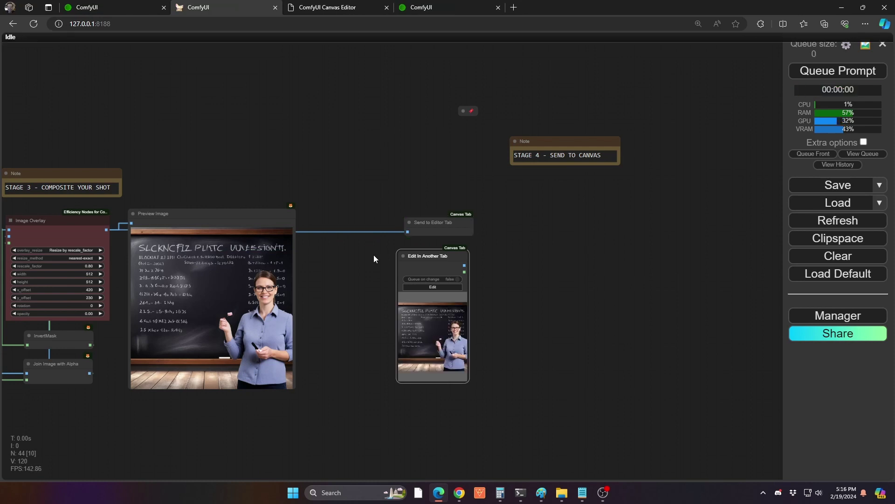
click(438, 226)
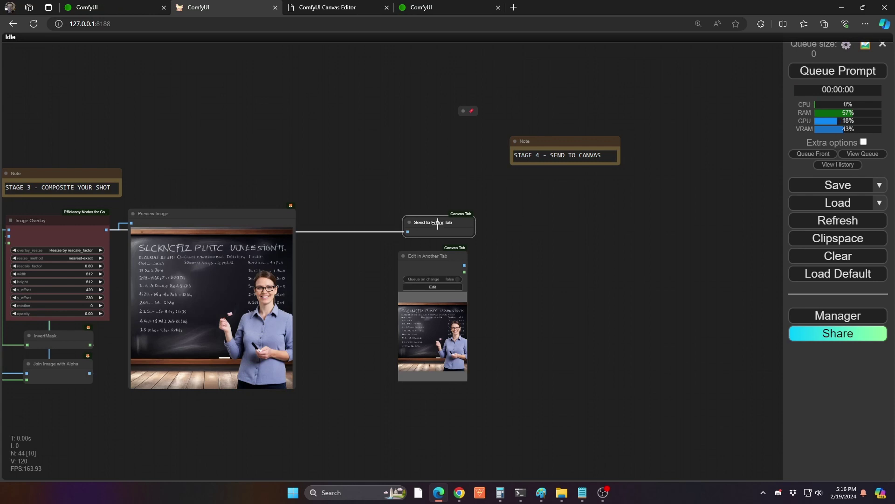
key(ctrl+b)
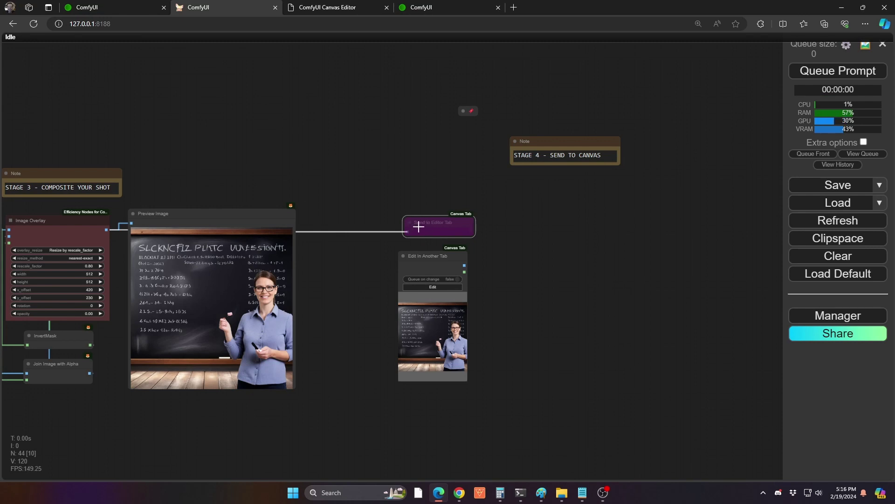
click(364, 6)
scroll(435, 245, down, 3)
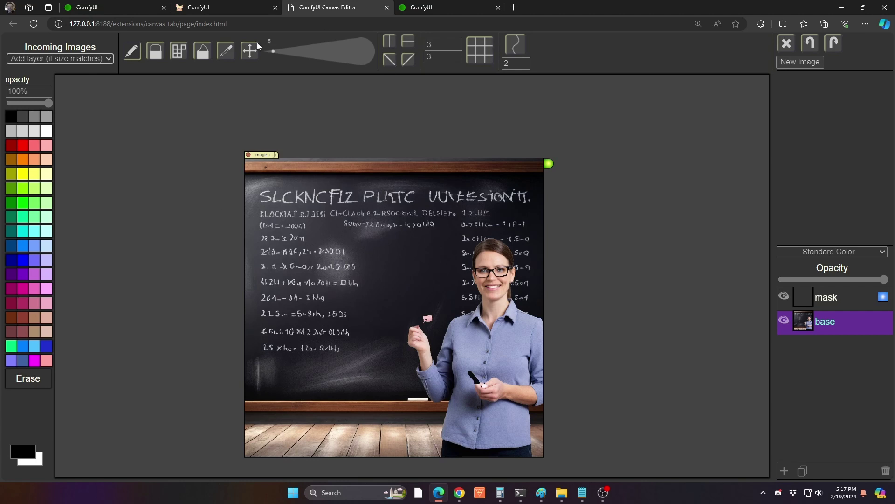
Sample the chalkboard's dark grey and paint over her raised hand at brush size 46
click(229, 52)
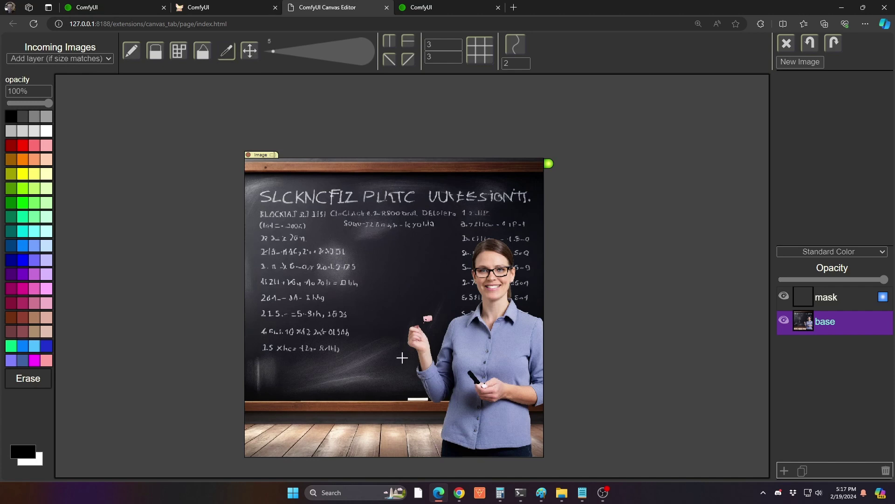
click(403, 357)
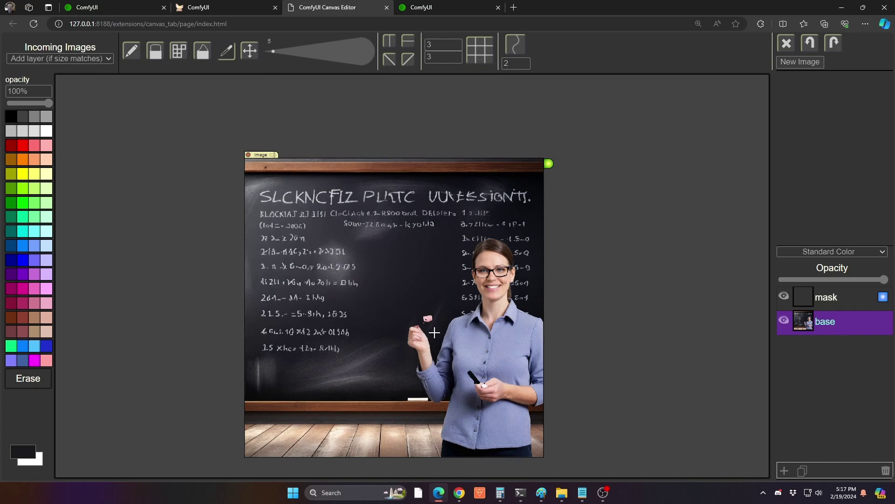
click(357, 51)
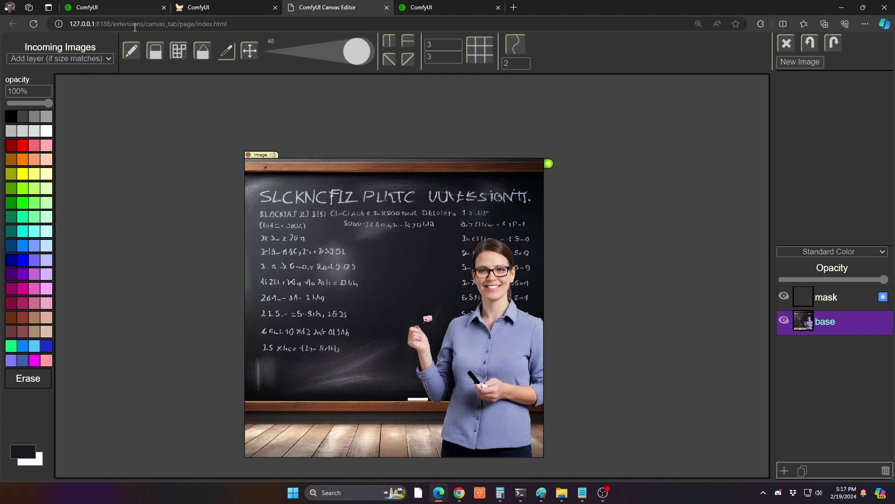
click(133, 51)
mouse_move(412, 333)
mouse_down()
mouse_move(434, 320)
mouse_move(426, 339)
mouse_move(415, 340)
mouse_move(431, 360)
mouse_up()
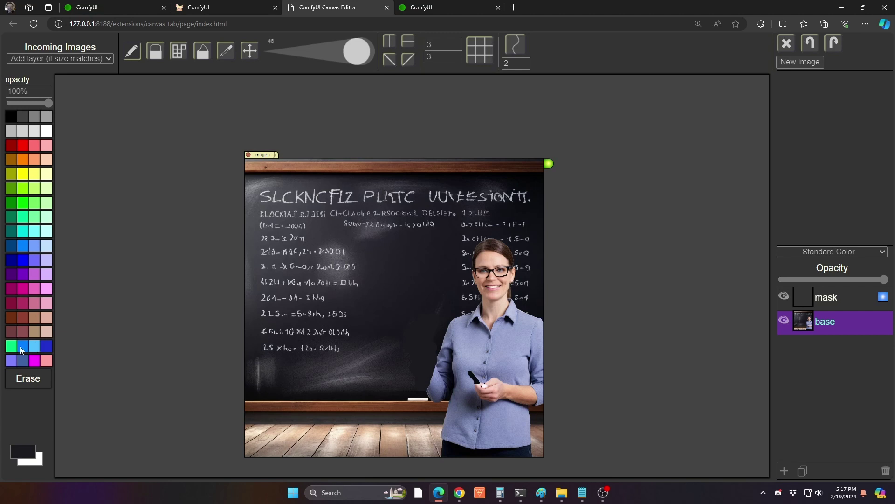
Sample her blue-grey shirt for the arm, then darken the chalkboard above it with near-black
click(226, 51)
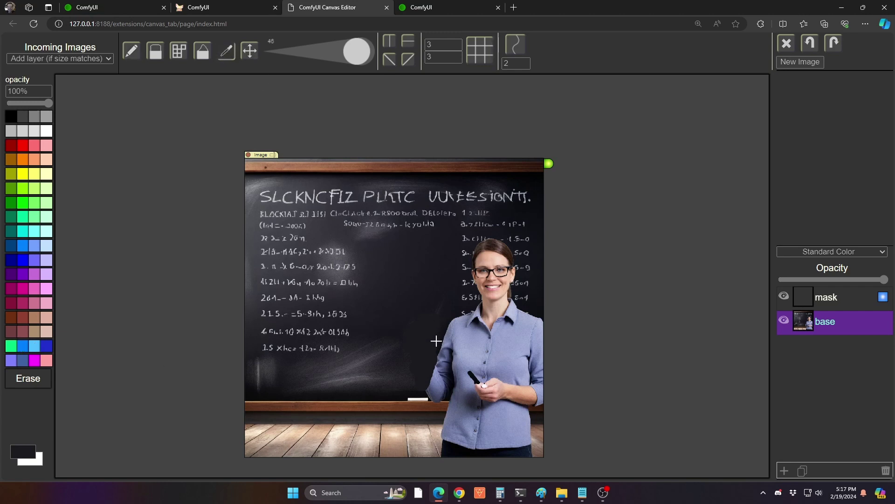
click(434, 387)
click(133, 58)
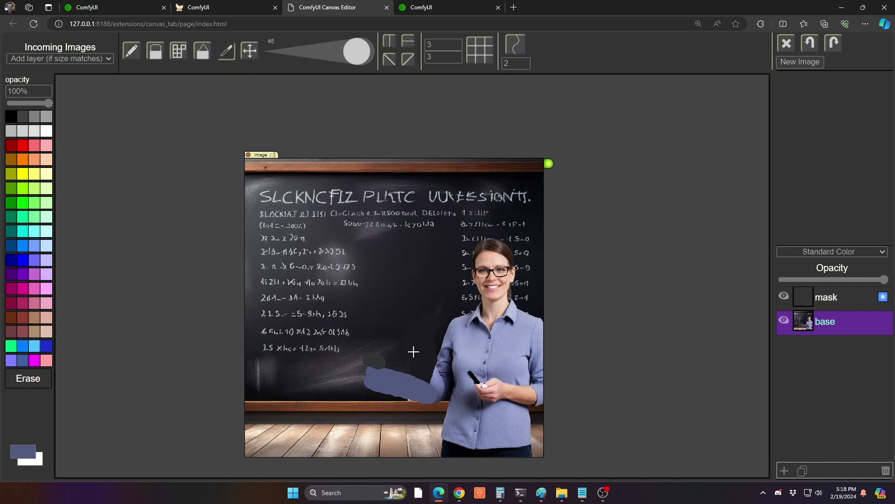
alt+click(385, 370)
click(134, 53)
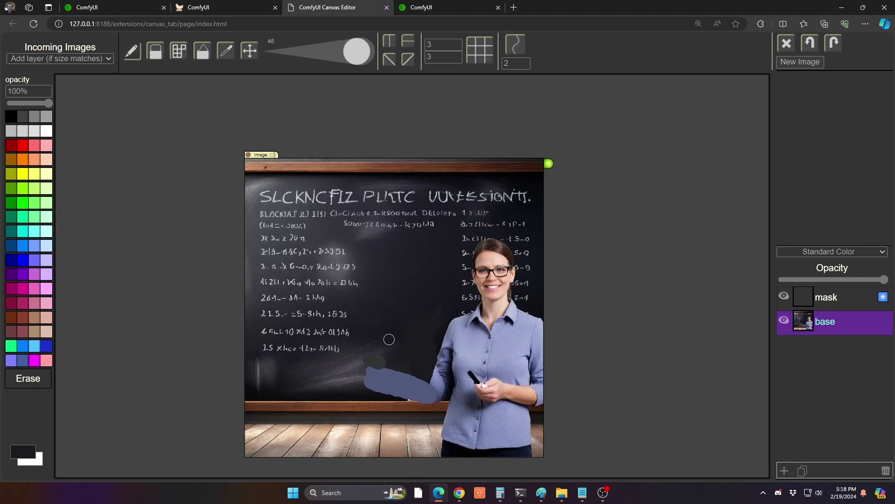
click(373, 362)
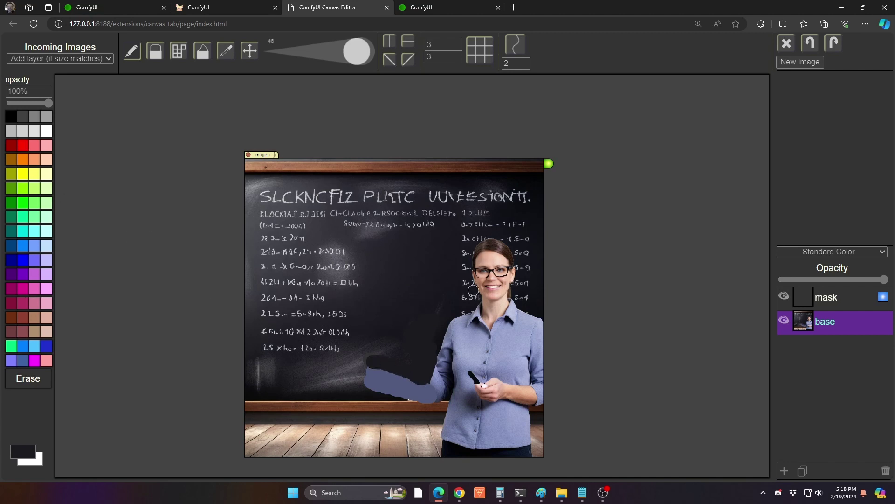
Sample the teacher's skin tone and paint a pointing hand extending leftward
click(227, 51)
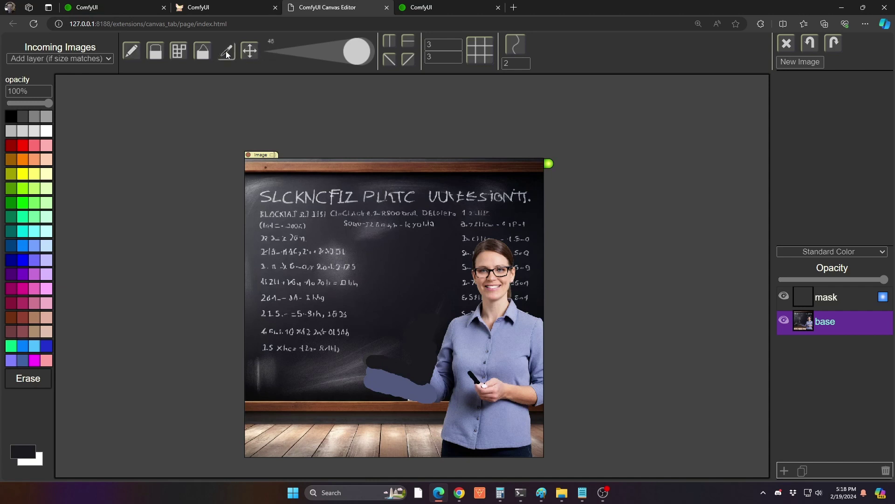
click(494, 394)
click(131, 51)
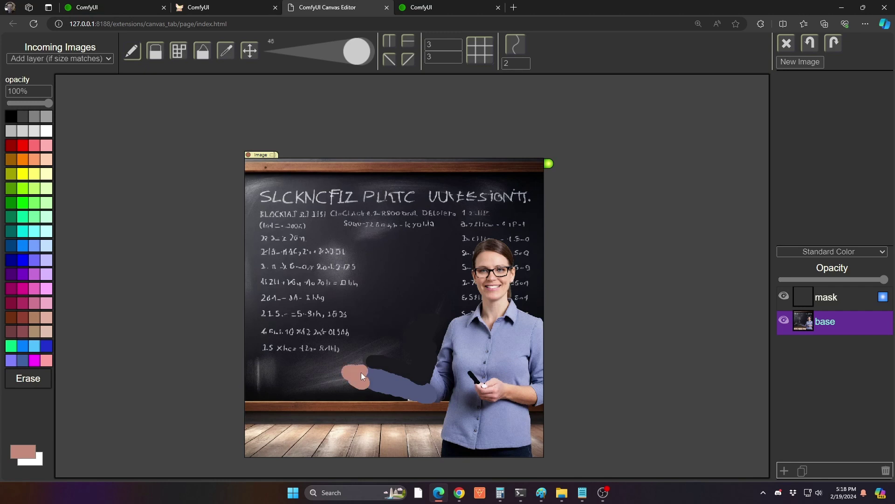
click(336, 368)
Wire Edit In Another Tab's IMAGE output into VAE Encode's pixels input
click(219, 7)
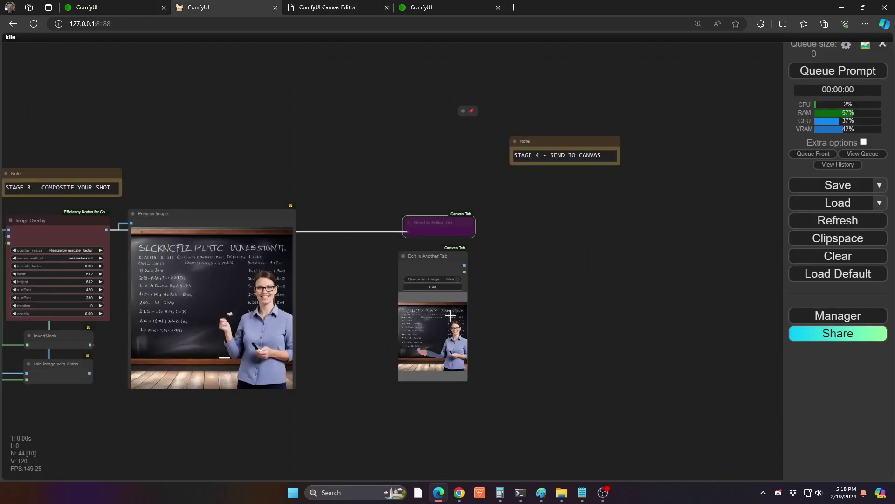
scroll(438, 364, up, 5)
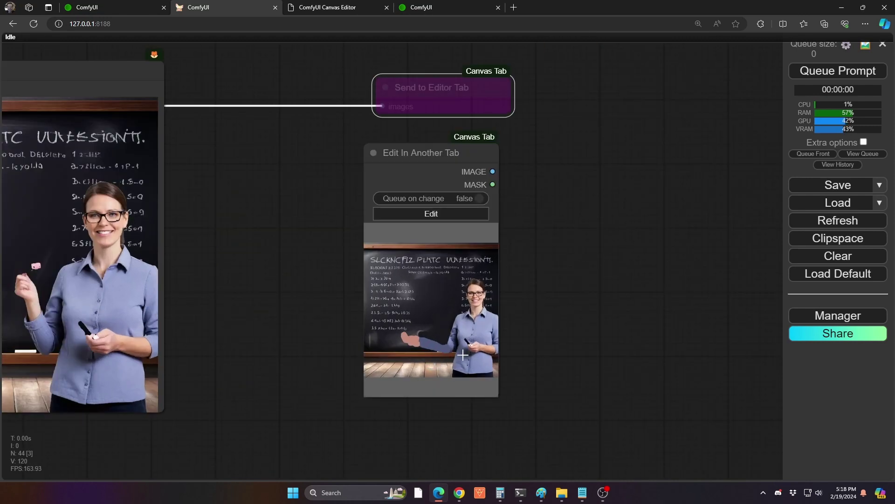
scroll(466, 353, down, 5)
drag(631, 289, 374, 311)
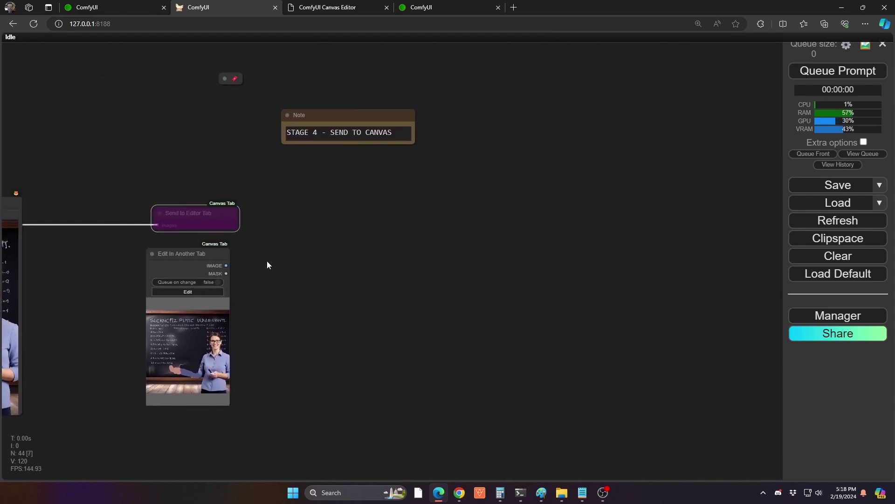
drag(229, 252, 389, 208)
key(5)
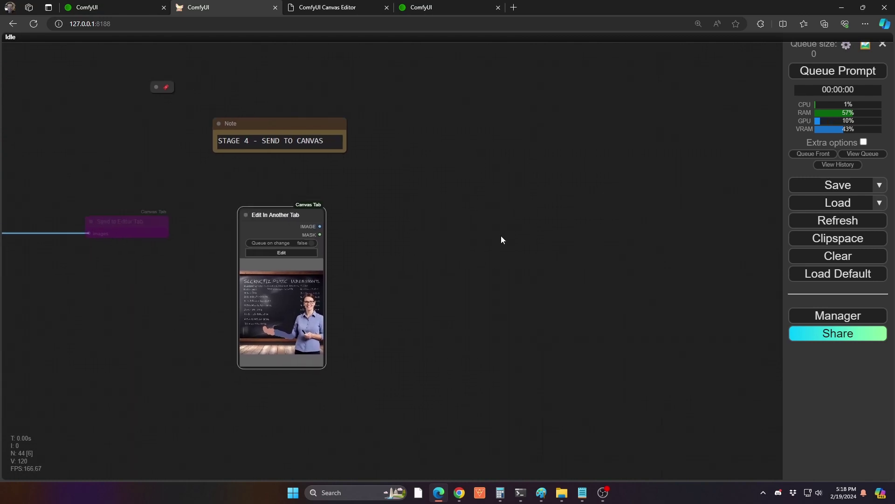
drag(176, 255, 562, 233)
drag(642, 227, 419, 173)
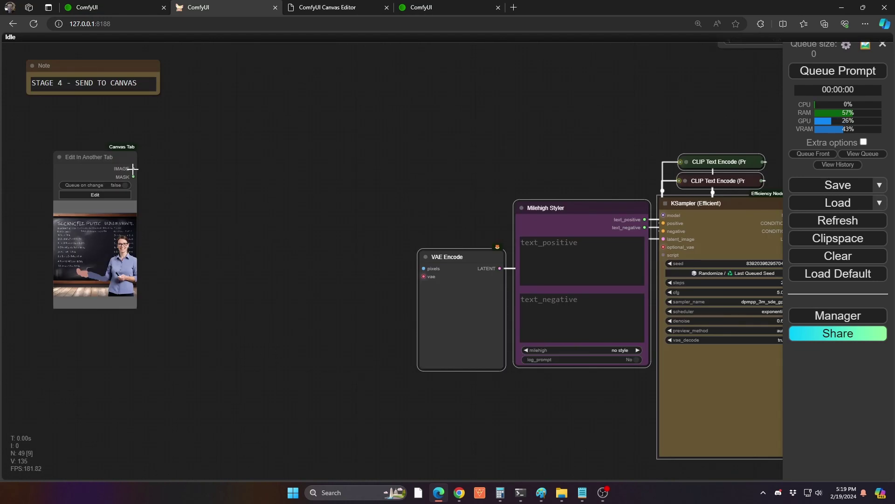
drag(133, 168, 457, 308)
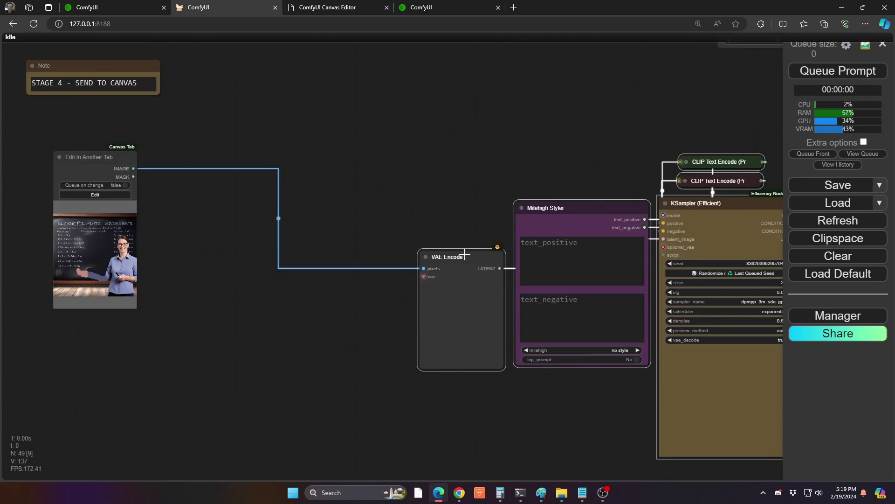
Paste 'teacher pointing to blackboard' as the Milehigh Styler text_positive prompt
click(551, 254)
text(teacher pointing to blackboard)
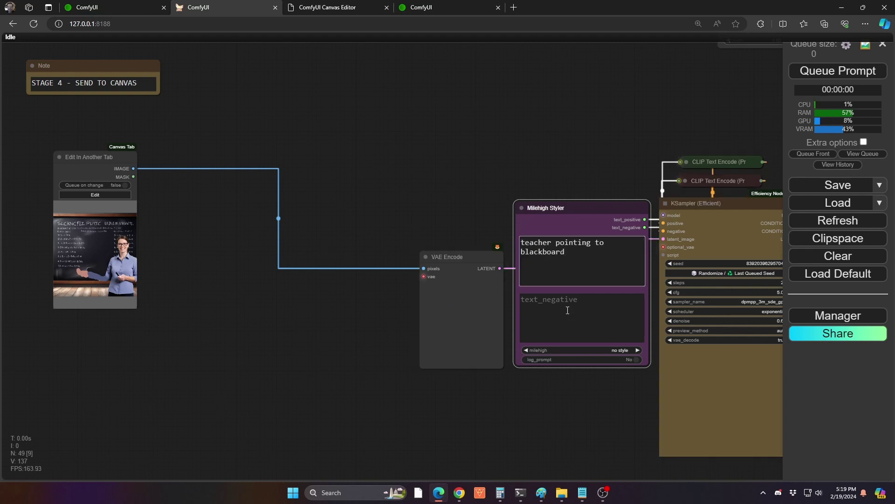
drag(572, 361, 510, 320)
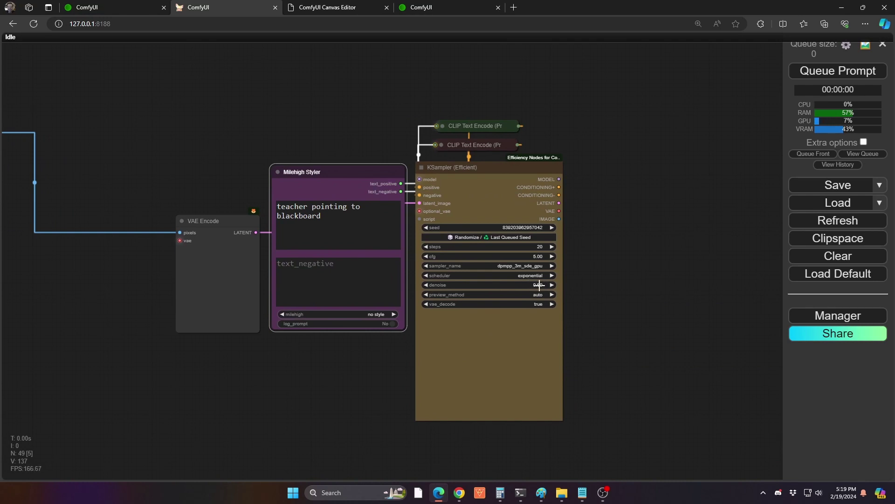
Queue the workflow and zoom in on the KSampler (Efficient) preview of the pointing teacher
key(ctrl+Return)
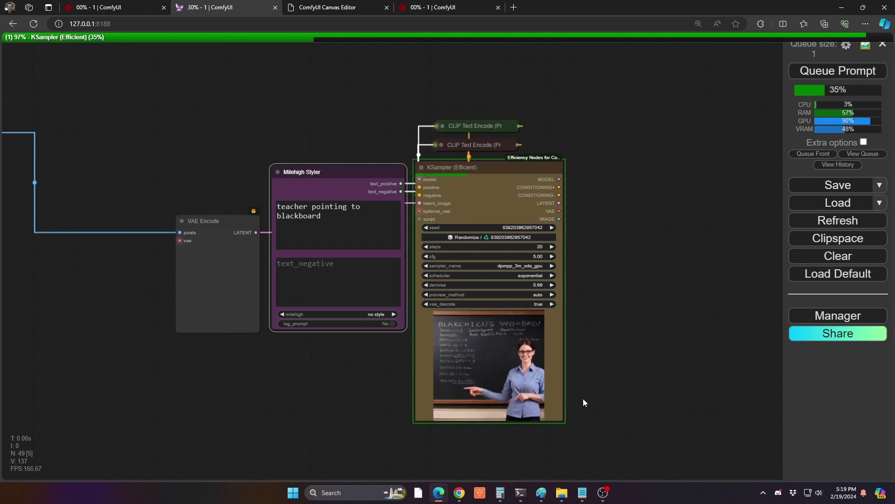
drag(583, 396, 617, 331)
scroll(527, 336, up, 8)
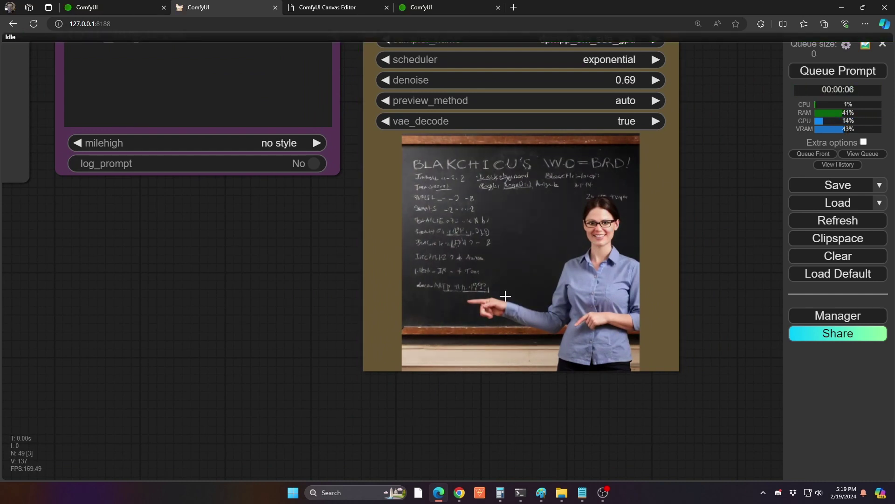
scroll(326, 321, up, 1)
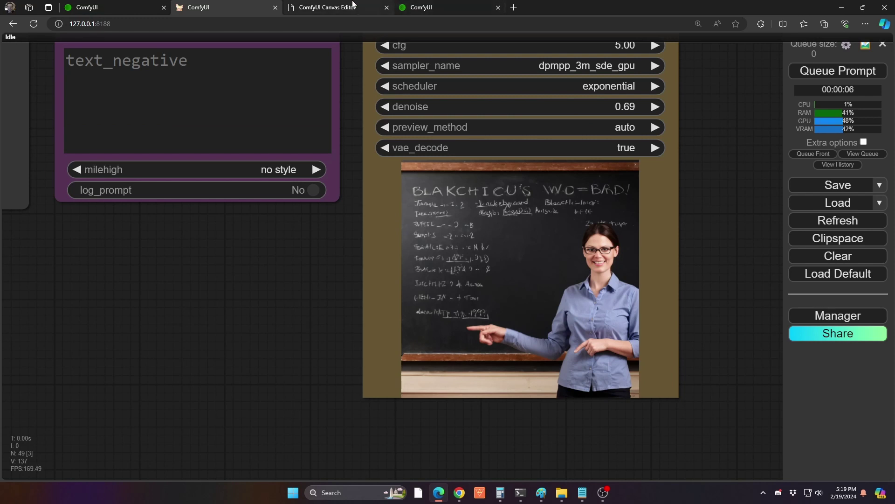
Add a Send to Editor Tab node beside KSampler (Efficient) and wire its IMAGE output into it
click(336, 8)
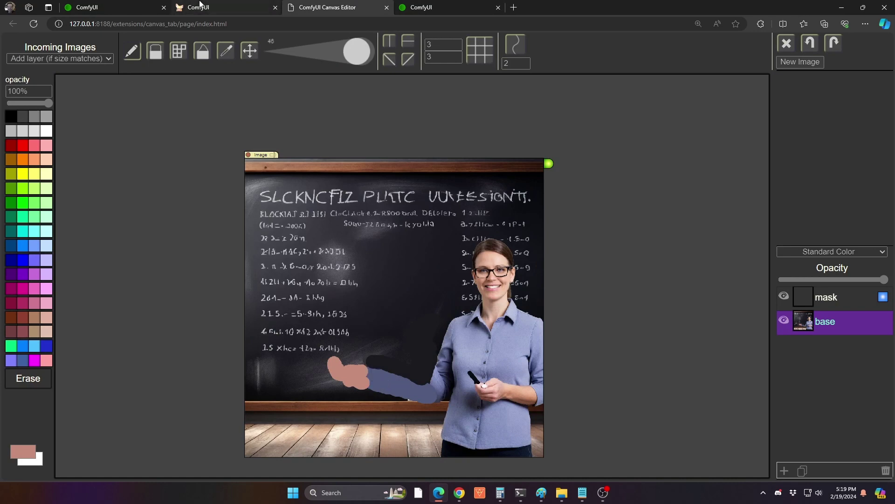
click(224, 8)
drag(289, 344, 109, 359)
scroll(340, 305, down, 5)
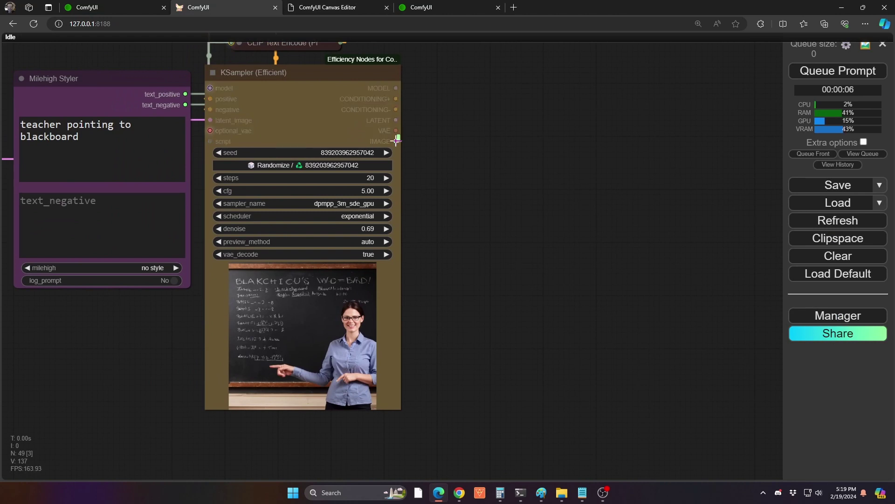
drag(396, 141, 373, 151)
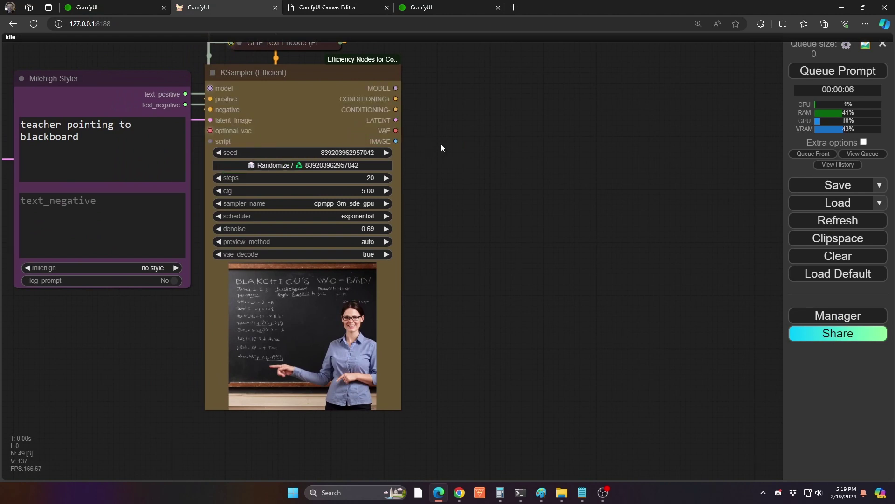
double_click(525, 137)
text(send)
key(Return)
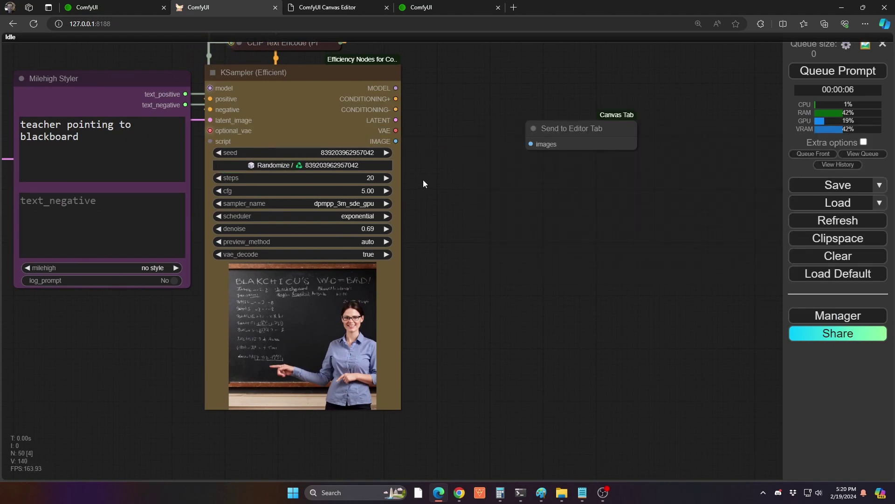
drag(396, 141, 532, 143)
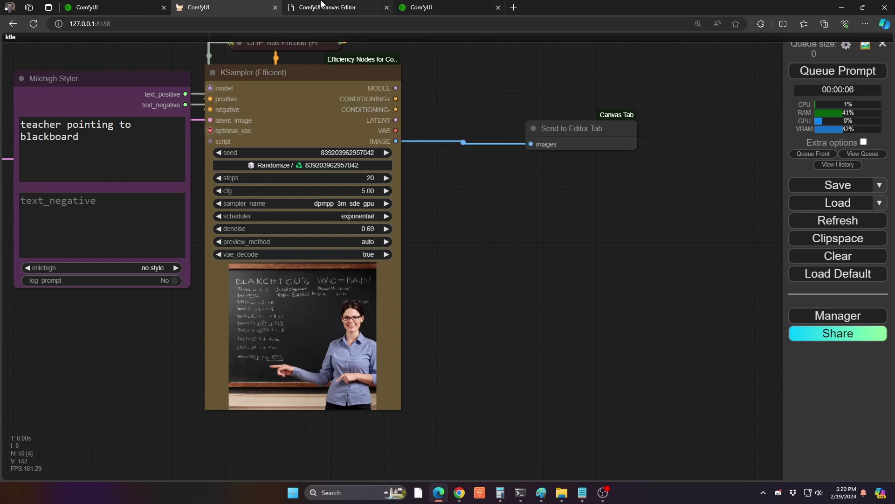
Add a new target layer above the base and set Incoming Images to Replace Targeted Layer
click(322, 6)
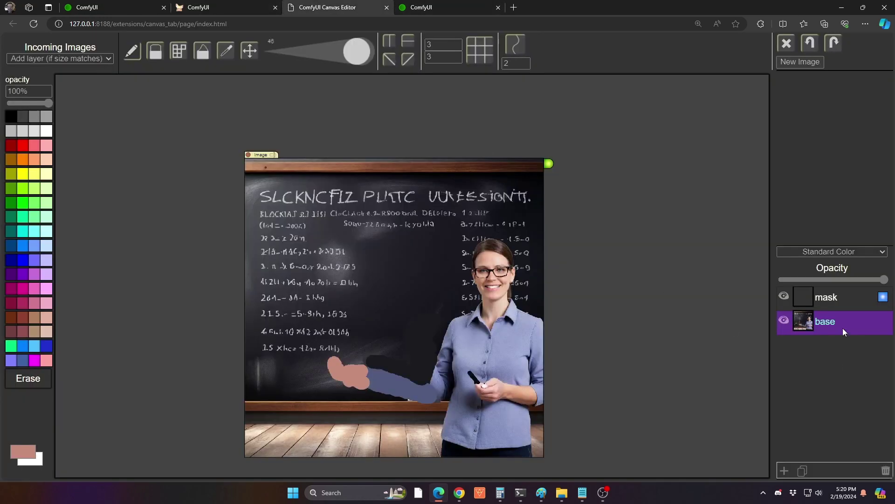
click(784, 471)
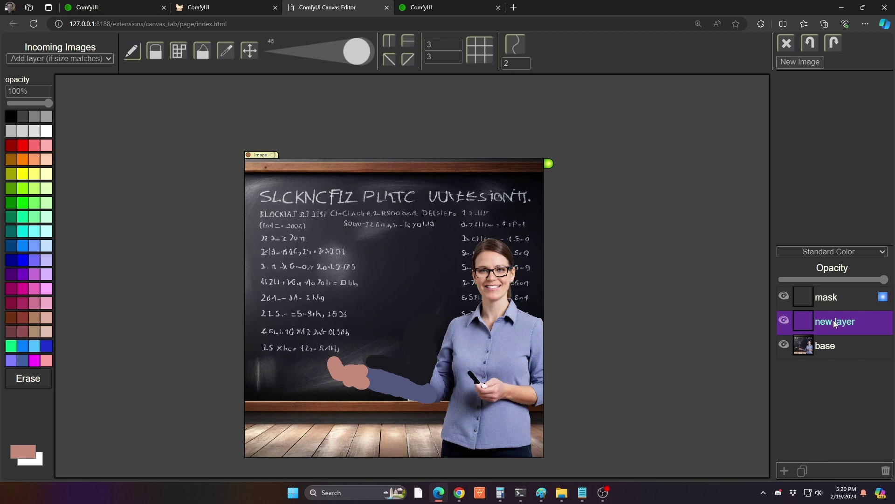
click(833, 322)
click(66, 58)
click(52, 70)
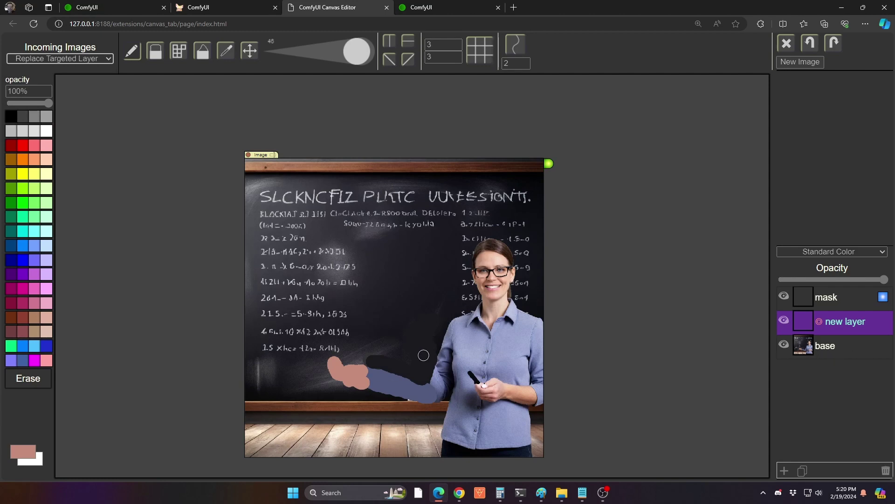
Re-run the workflow so the generated image arrives on the targeted layer
click(211, 4)
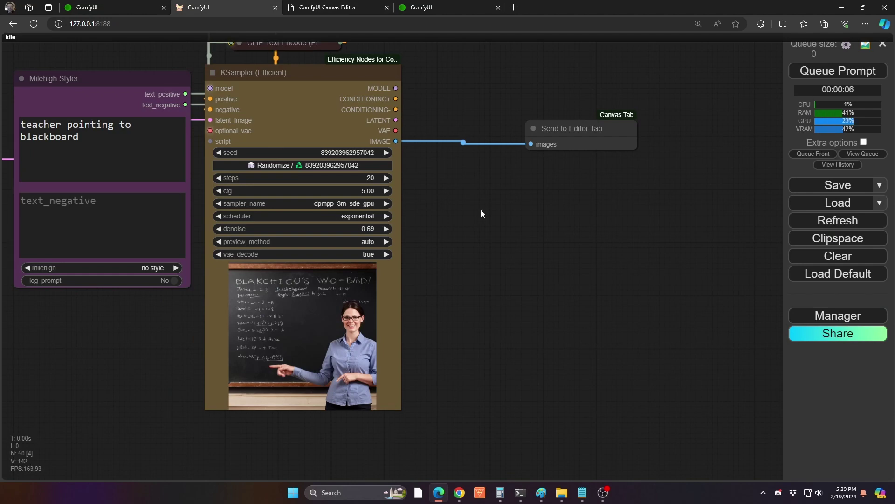
key(ctrl+Return)
click(341, 8)
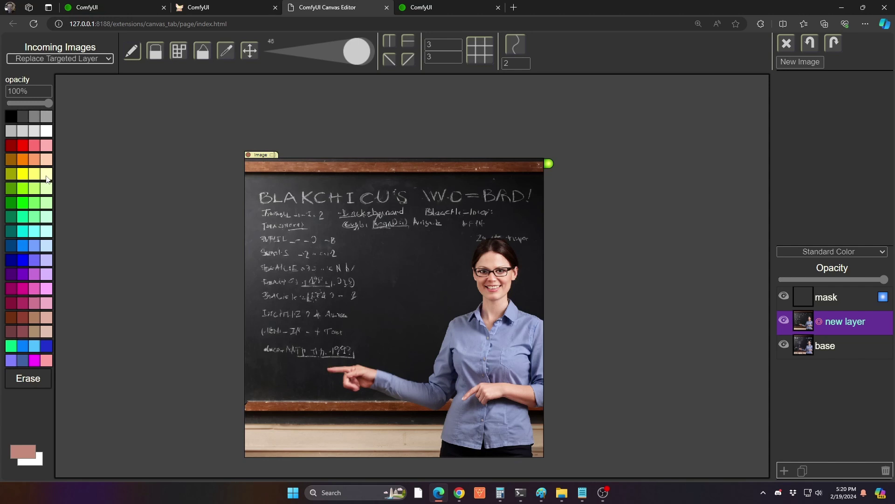
Sample the teacher's skin tone and paint a raised finger on her pointing hand at brush size 14
click(228, 54)
click(329, 370)
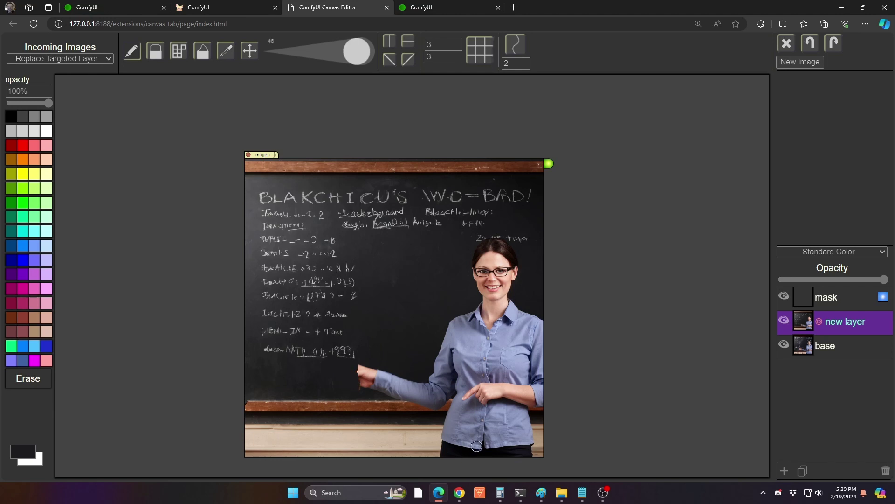
key(b)
click(366, 370)
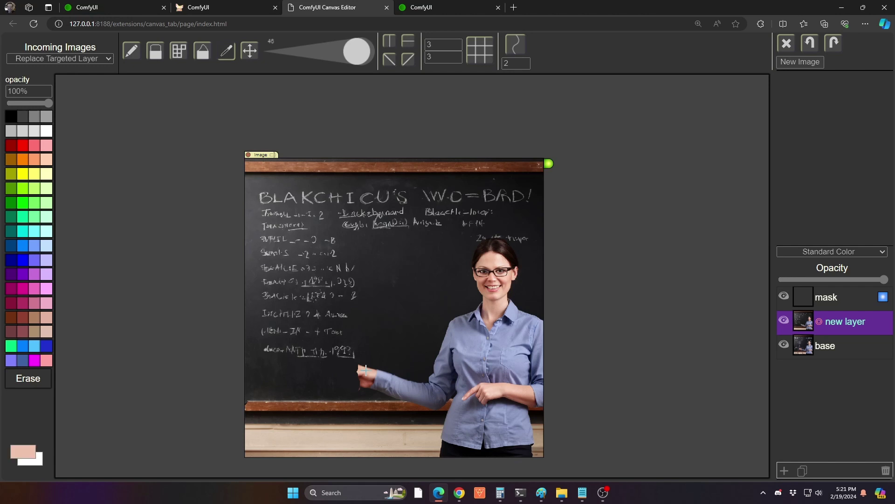
key(b)
click(291, 53)
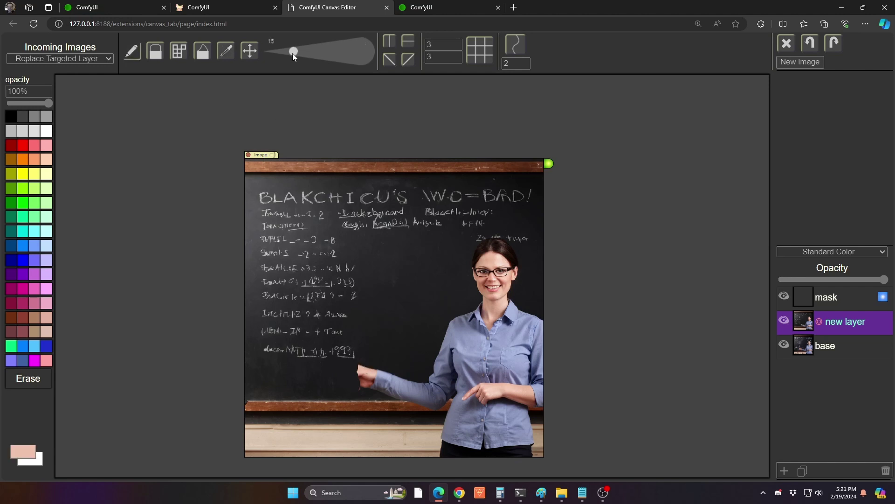
mouse_move(359, 371)
mouse_down()
mouse_move(349, 357)
mouse_move(358, 366)
mouse_move(351, 383)
mouse_move(355, 376)
mouse_up()
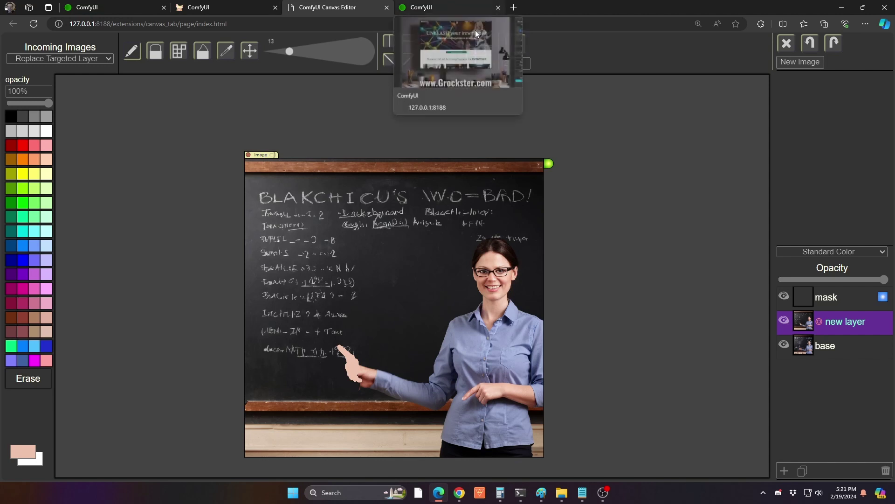
Back in the node graph, queue the workflow using the repainted teacher image
click(246, 6)
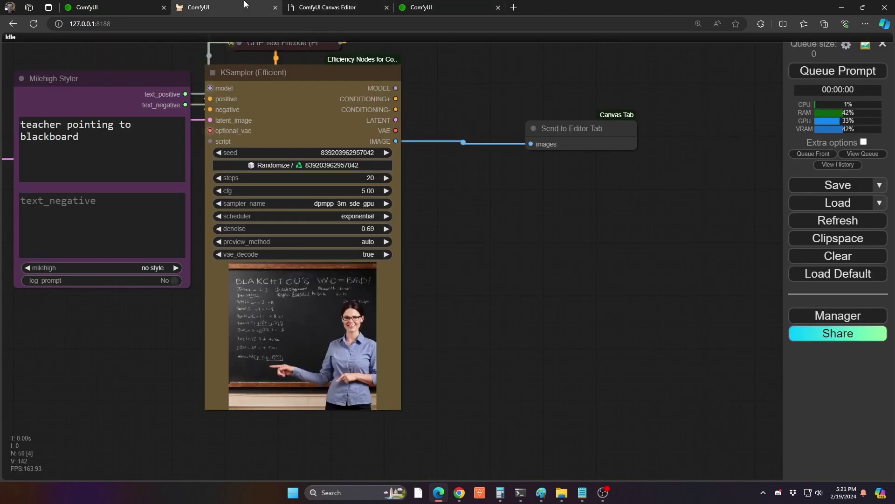
drag(488, 214, 698, 187)
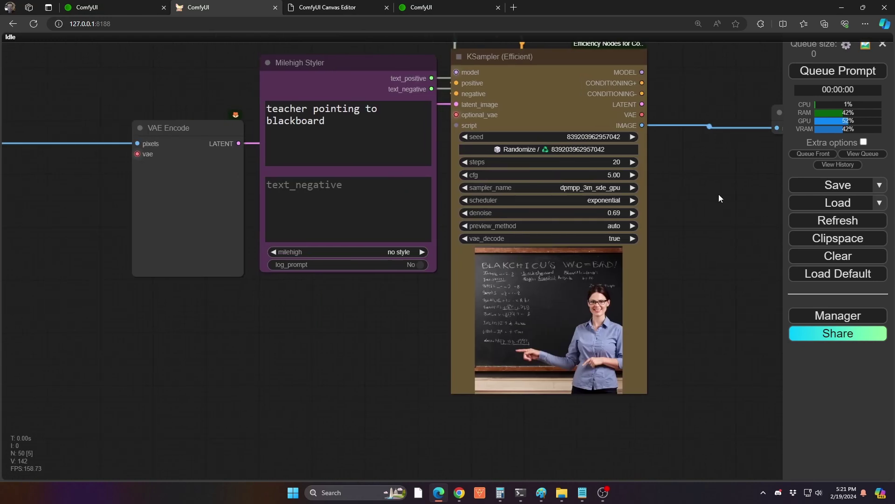
scroll(698, 187, down, 4)
drag(200, 306, 370, 342)
scroll(173, 196, up, 5)
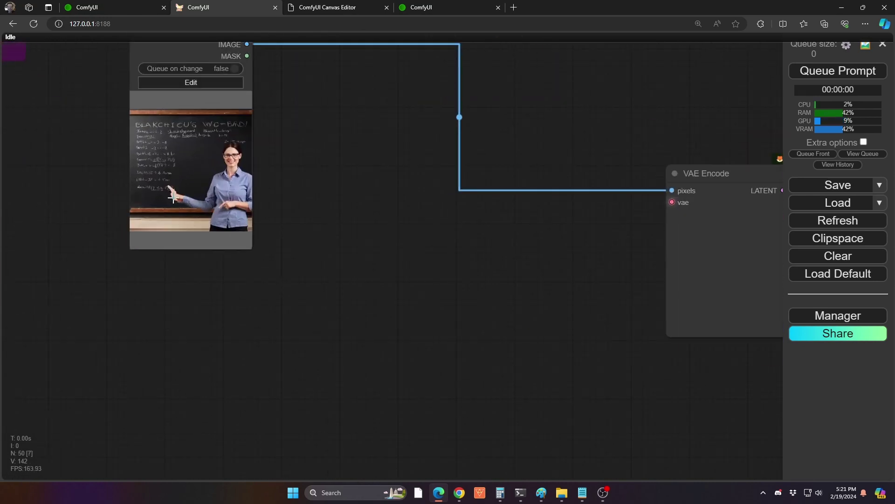
scroll(173, 198, up, 4)
drag(206, 172, 214, 330)
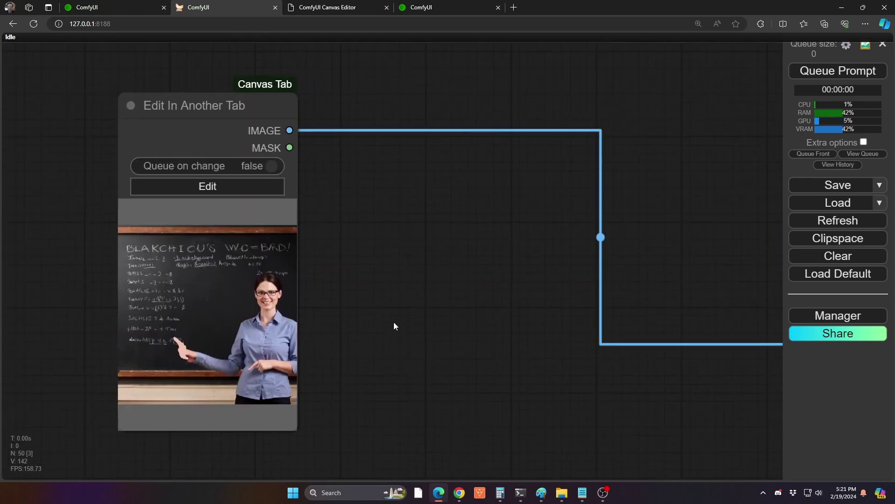
drag(392, 314, 168, 245)
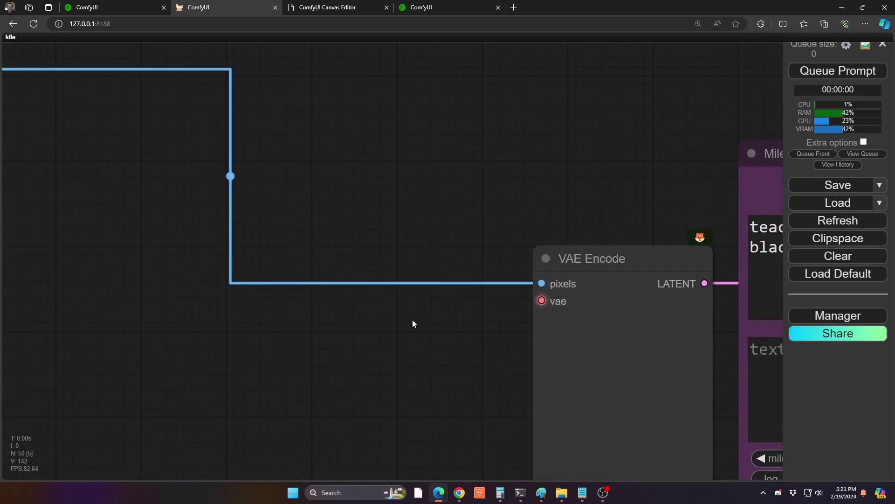
drag(412, 321, 196, 278)
key(ctrl+Return)
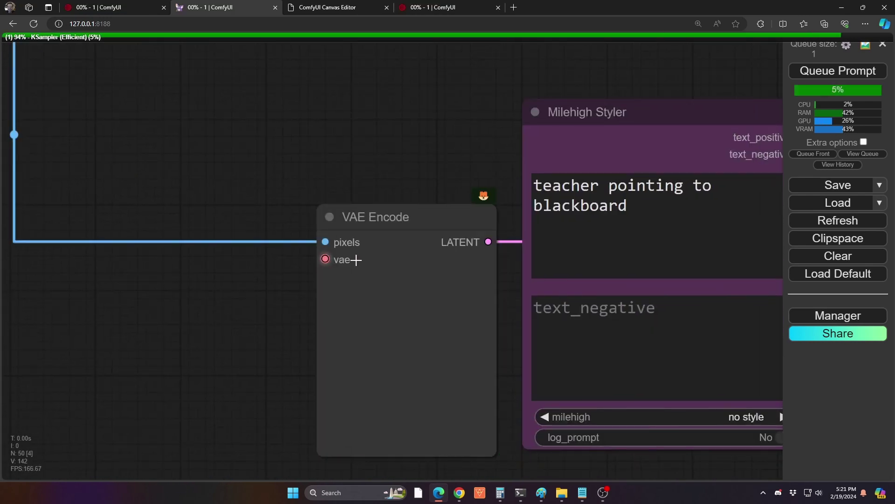
Lower the KSampler denoise from 0.69 to 0.52 and re-render the image
scroll(349, 261, down, 5)
drag(566, 434, 410, 308)
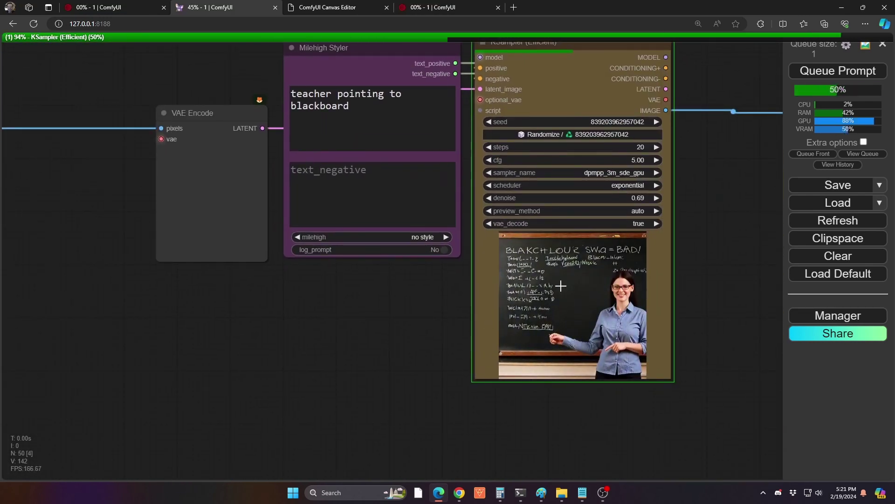
scroll(564, 349, up, 5)
drag(682, 81, 666, 82)
key(ctrl+Return)
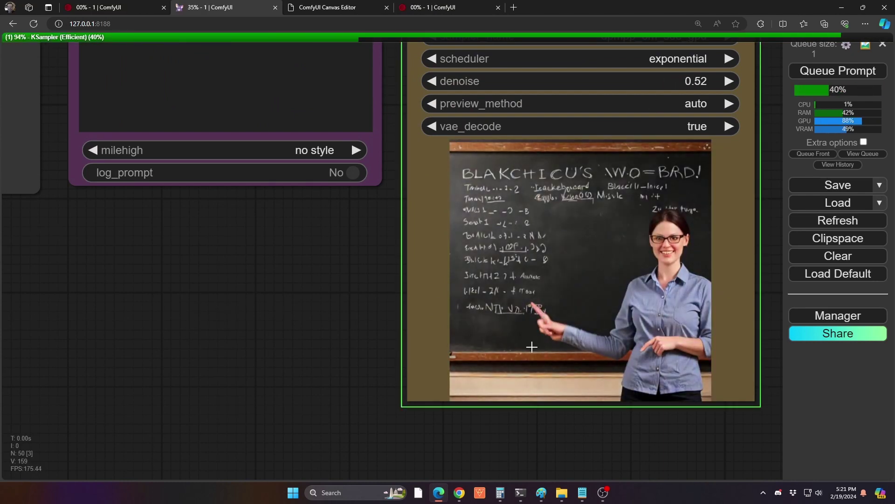
scroll(273, 315, down, 4)
drag(646, 230, 593, 289)
scroll(593, 289, down, 2)
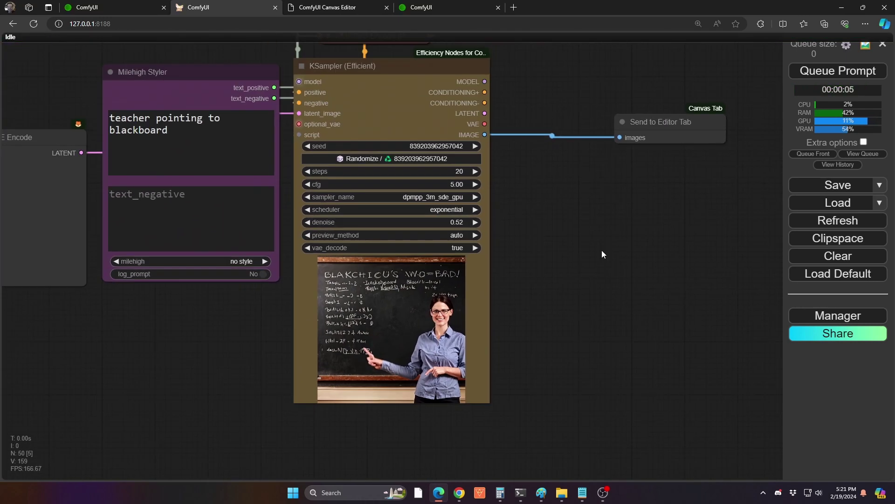
mouse_move(483, 134)
mouse_down()
mouse_move(539, 190)
mouse_move(481, 133)
mouse_up()
scroll(371, 407, up, 4)
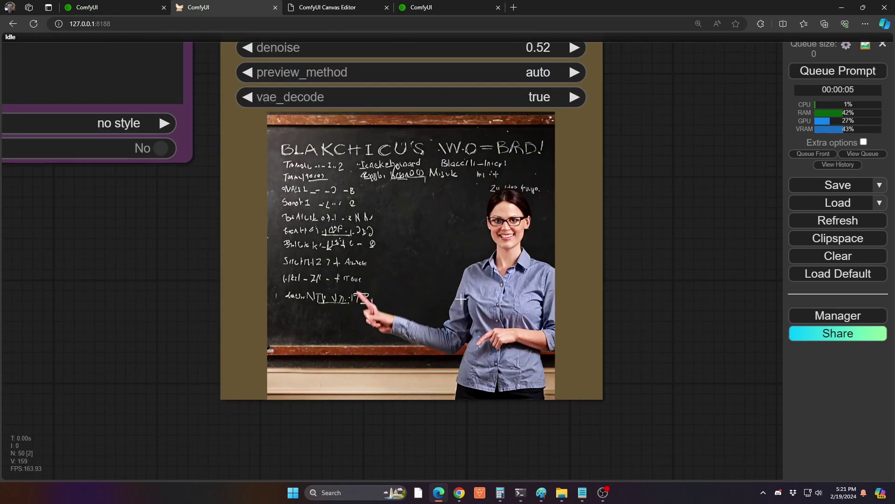